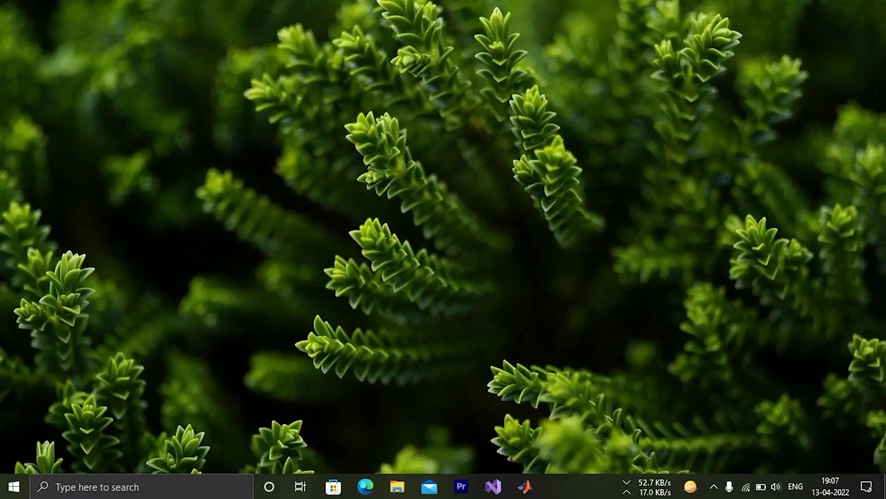
Search Bing for 'Thingspeak' and open the IoT Analytics - ThingSpeak result to reach the sign-in page.
{"action": "type", "text": "Thingspeak"}
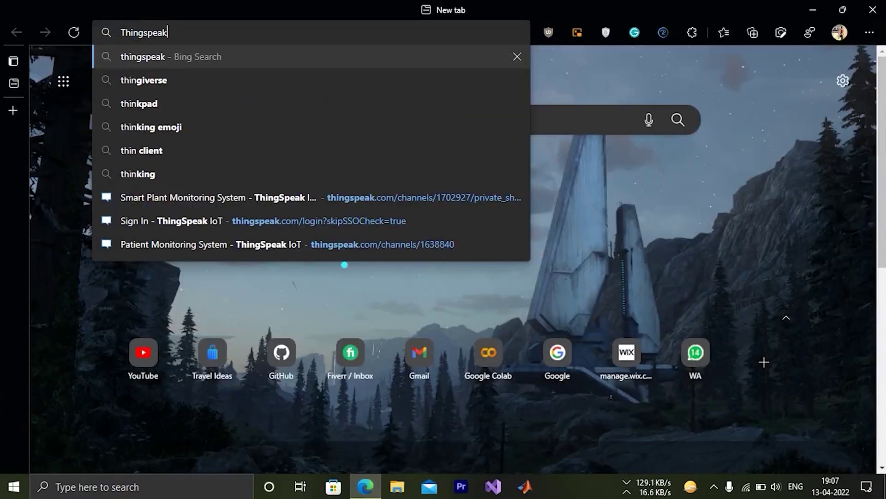
{"action": "key", "text": "Return"}
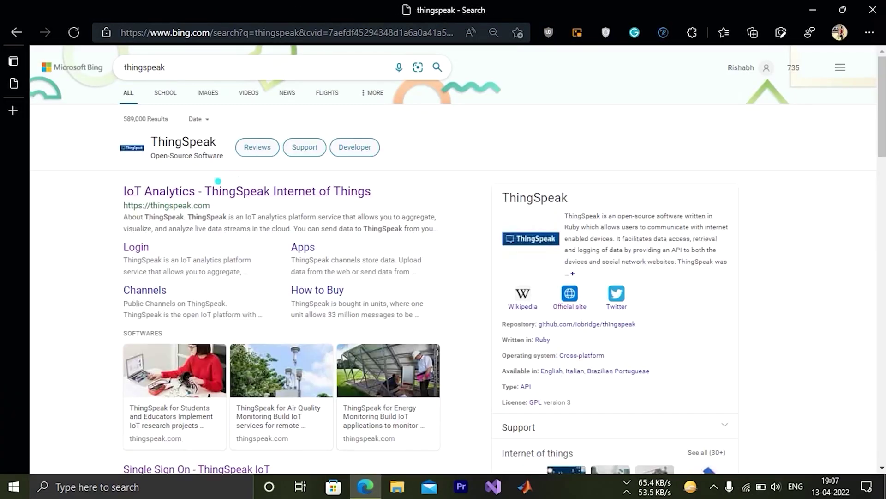
{"action": "left_click", "coordinate": [211, 190]}
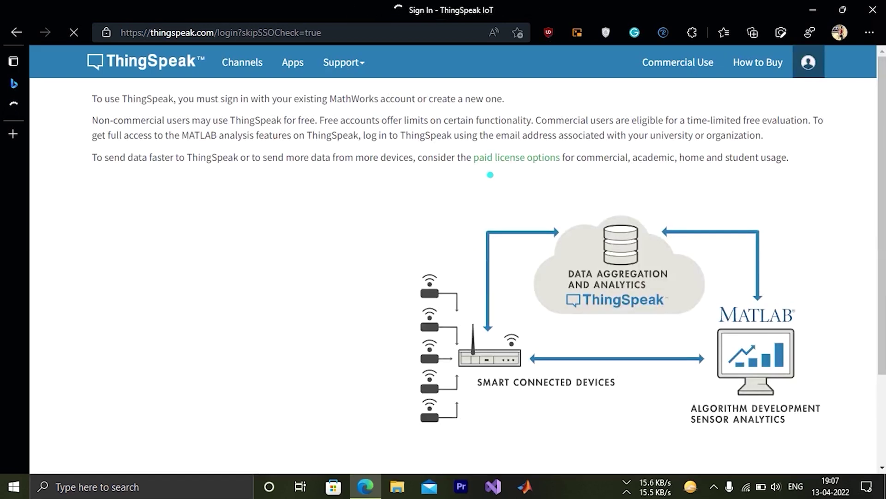
Start a new MathWorks account and autofill the email and name from saved details.
{"action": "scroll", "coordinate": [332, 242], "scroll_direction": "down", "scroll_amount": 2}
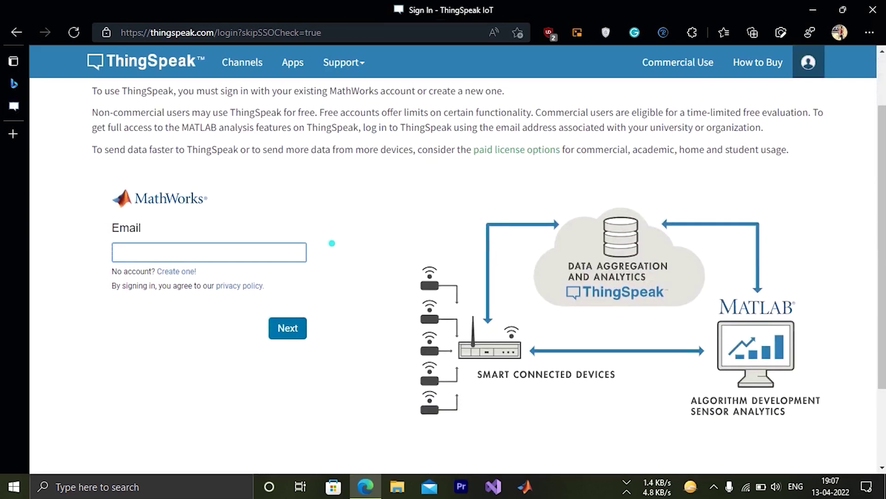
{"action": "left_click", "coordinate": [177, 271]}
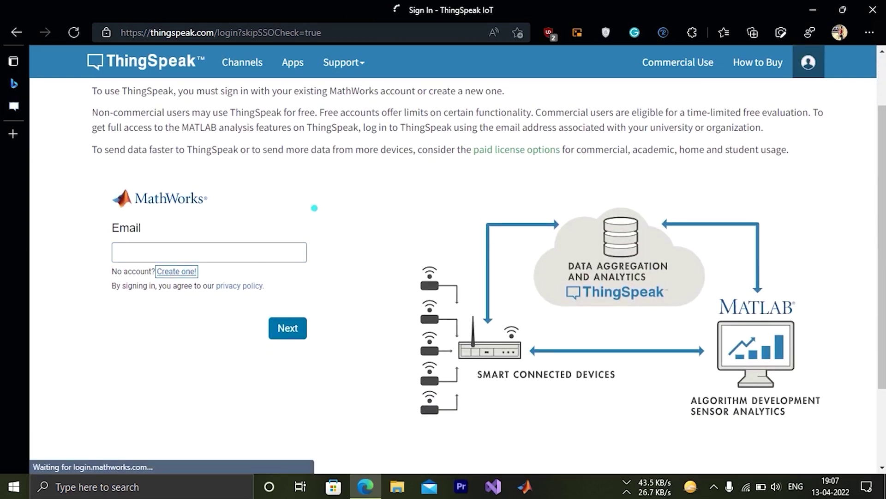
{"action": "scroll", "coordinate": [337, 217], "scroll_direction": "down", "scroll_amount": 1}
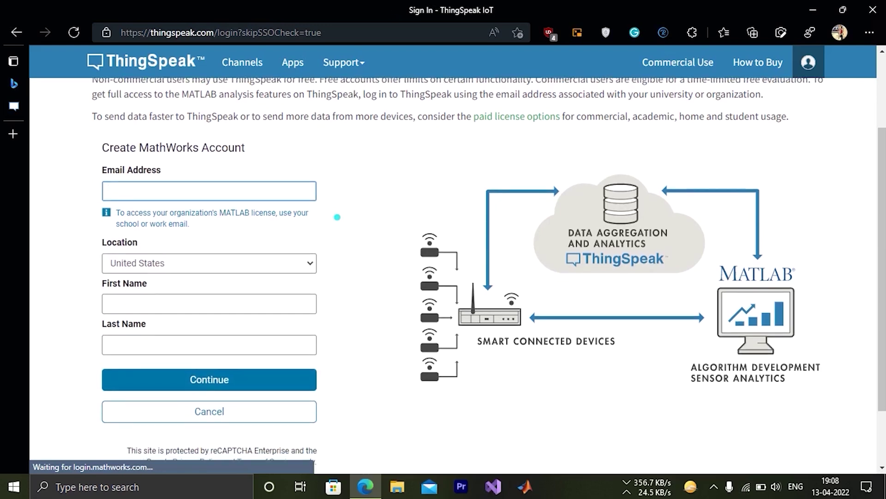
{"action": "type", "text": "zarone.hbf"}
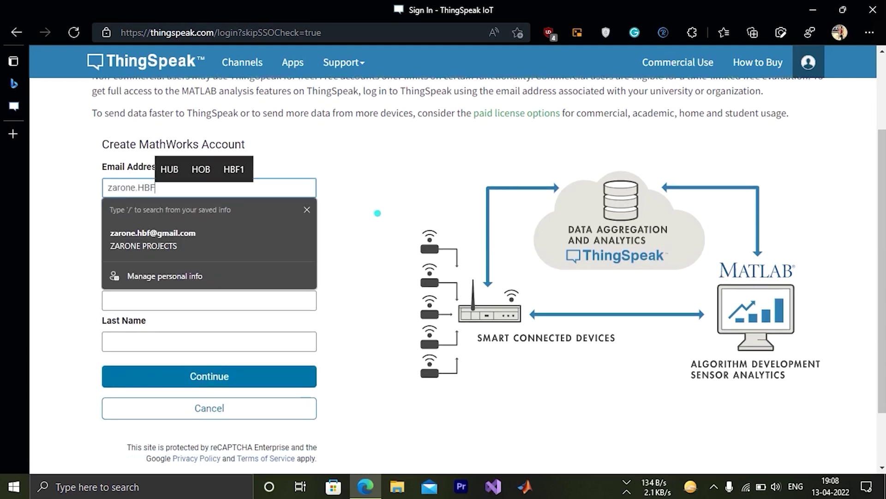
{"action": "key", "text": "Down"}
{"action": "key", "text": "Return"}
Set the account location to India and submit the account details.
{"action": "scroll", "coordinate": [392, 297], "scroll_direction": "down", "scroll_amount": 1}
{"action": "scroll", "coordinate": [393, 297], "scroll_direction": "down", "scroll_amount": 1}
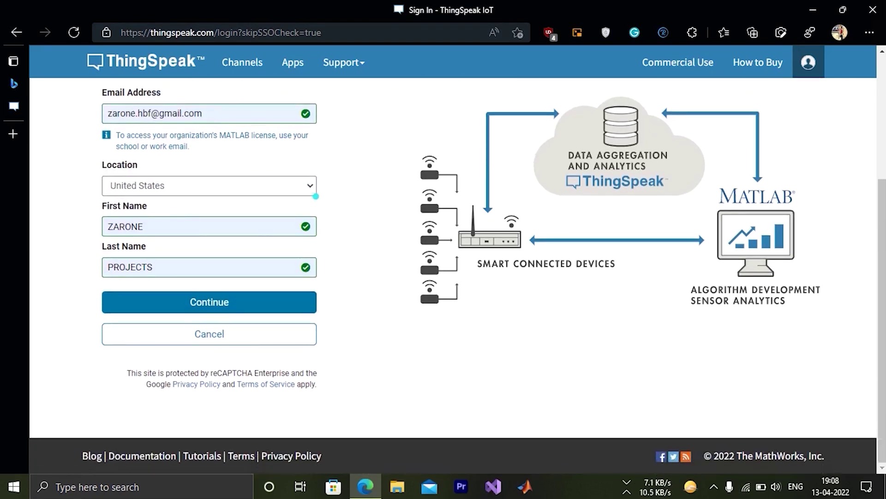
{"action": "left_click", "coordinate": [307, 193]}
{"action": "type", "text": "india"}
{"action": "key", "text": "Return"}
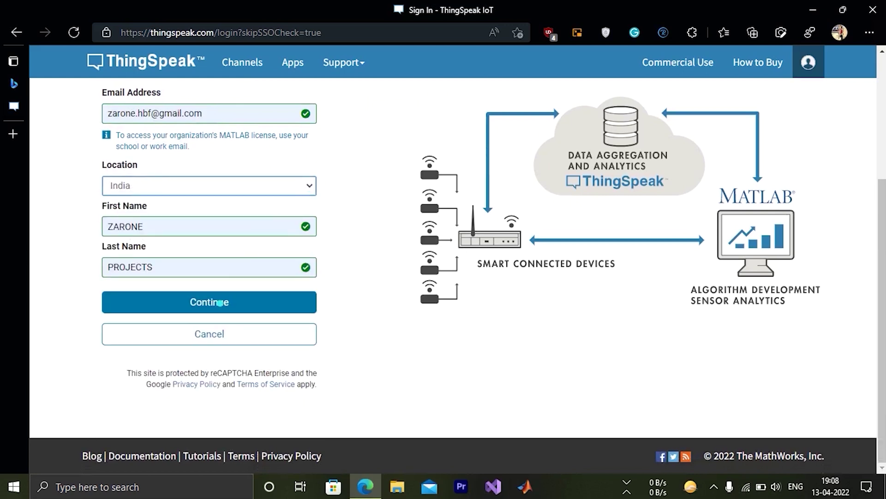
{"action": "left_click", "coordinate": [215, 306]}
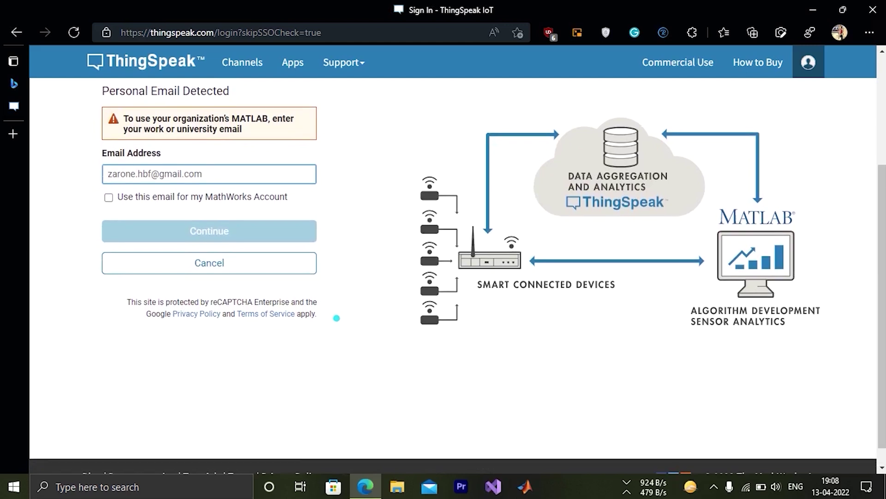
Confirm using the personal email for the account, then open Mail to verify it.
{"action": "scroll", "coordinate": [337, 318], "scroll_direction": "down", "scroll_amount": 1}
{"action": "left_click", "coordinate": [192, 183]}
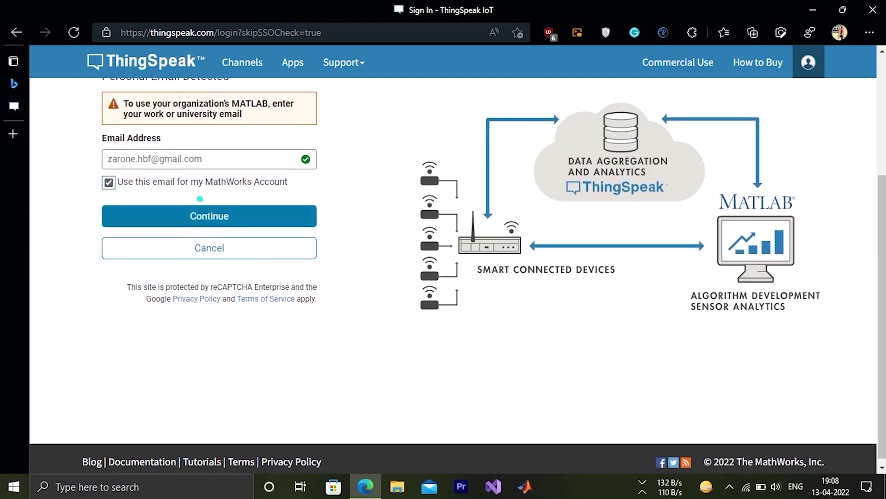
{"action": "left_click", "coordinate": [296, 216]}
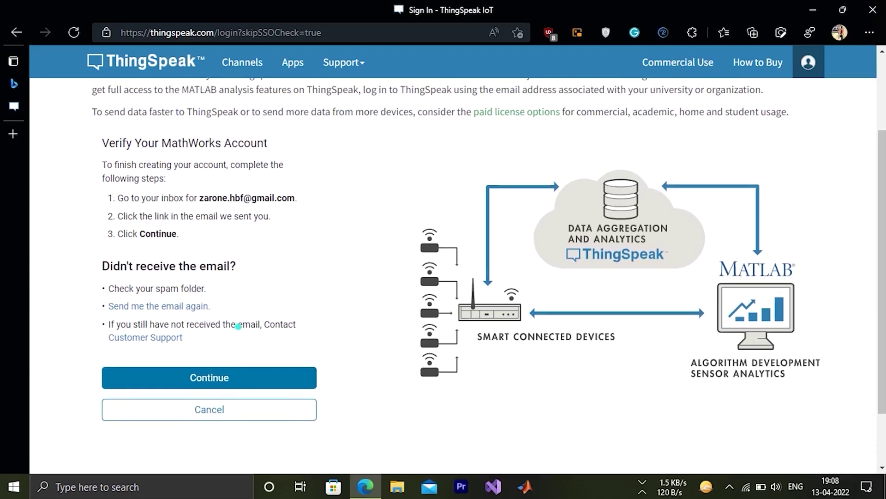
{"action": "left_click", "coordinate": [211, 376]}
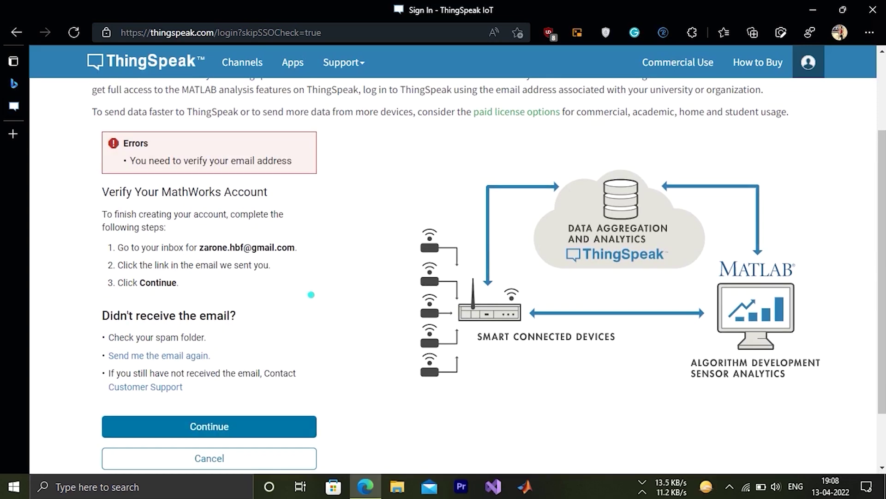
{"action": "scroll", "coordinate": [311, 294], "scroll_direction": "down", "scroll_amount": 2}
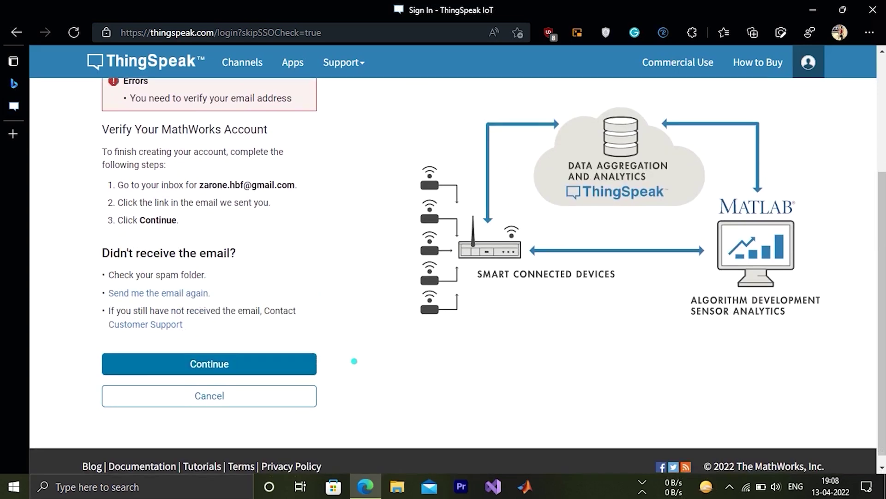
{"action": "left_click", "coordinate": [429, 486]}
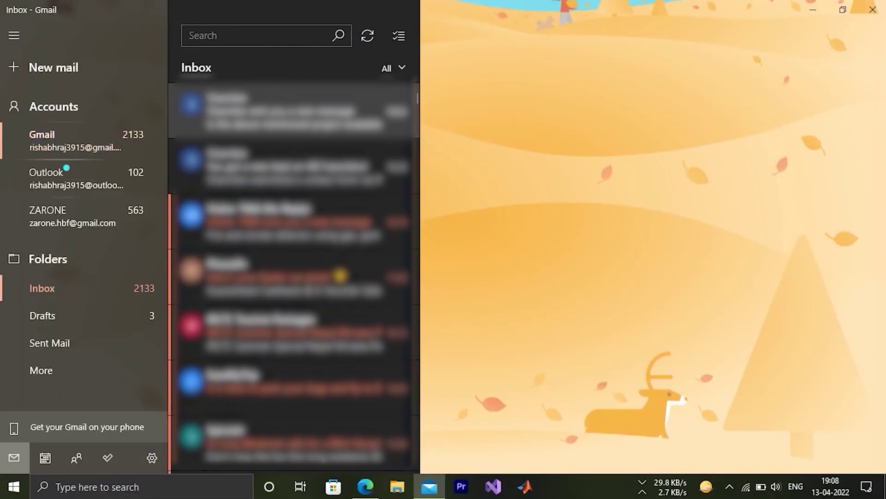
Open the MathWorks 'Verify Email Address' message in the sign-up inbox and follow its link.
{"action": "left_click", "coordinate": [69, 216]}
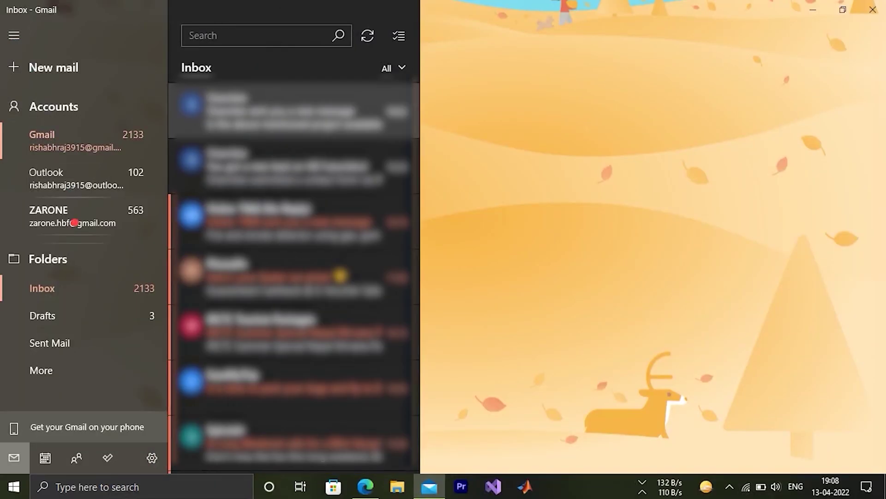
{"action": "left_click", "coordinate": [286, 104]}
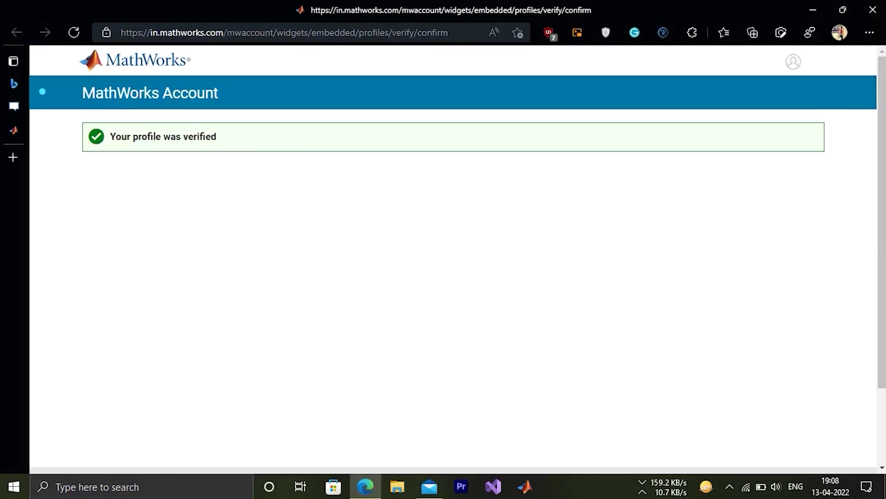
{"action": "left_click", "coordinate": [13, 106]}
Finish the profile with a password and accept the Online Services Agreement.
{"action": "left_click", "coordinate": [157, 361]}
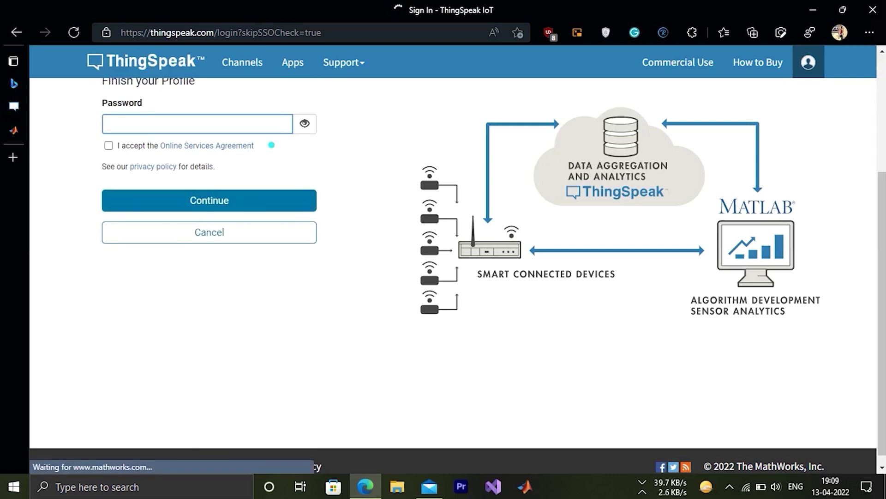
{"action": "type", "text": "••••••••••"}
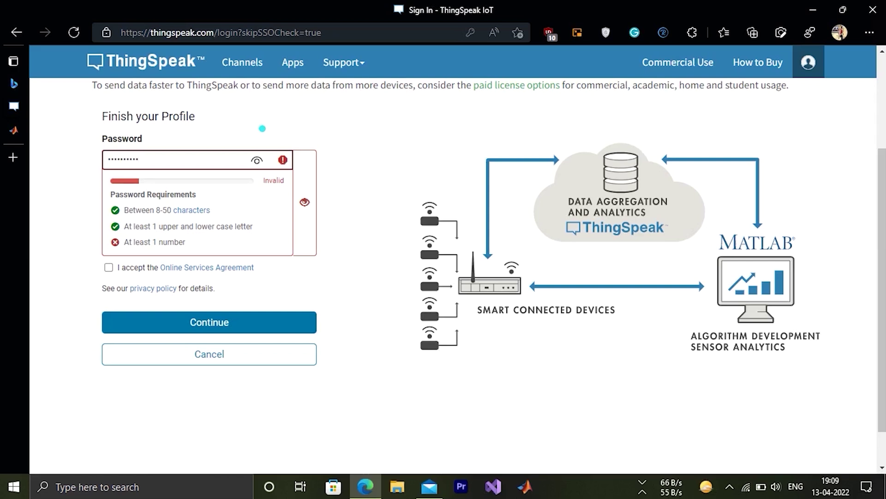
{"action": "type", "text": "••"}
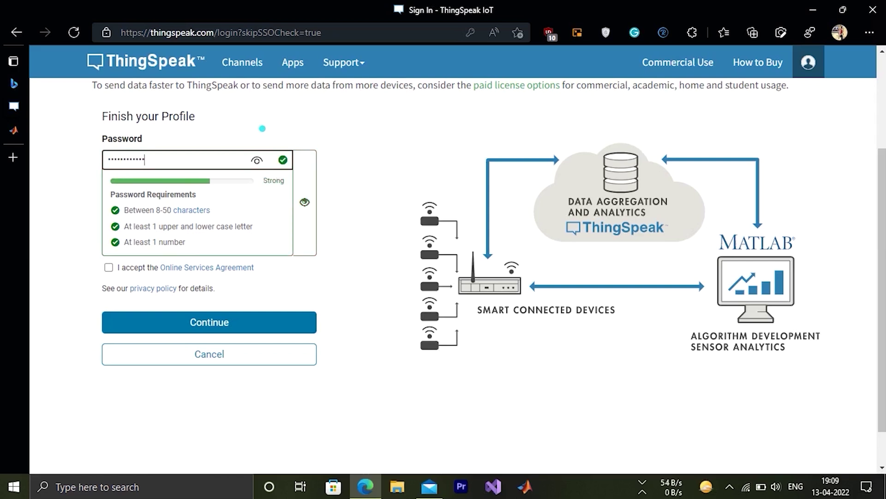
{"action": "left_click", "coordinate": [109, 267]}
{"action": "left_click", "coordinate": [146, 320]}
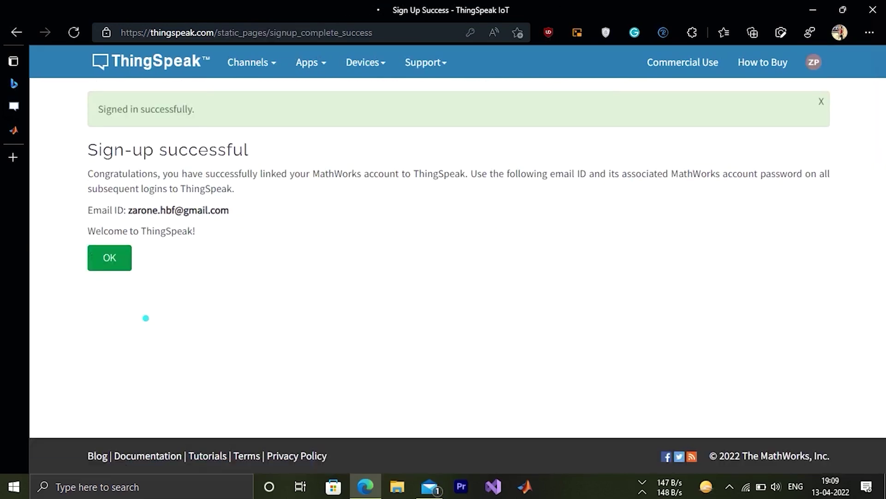
{"action": "left_click", "coordinate": [115, 259]}
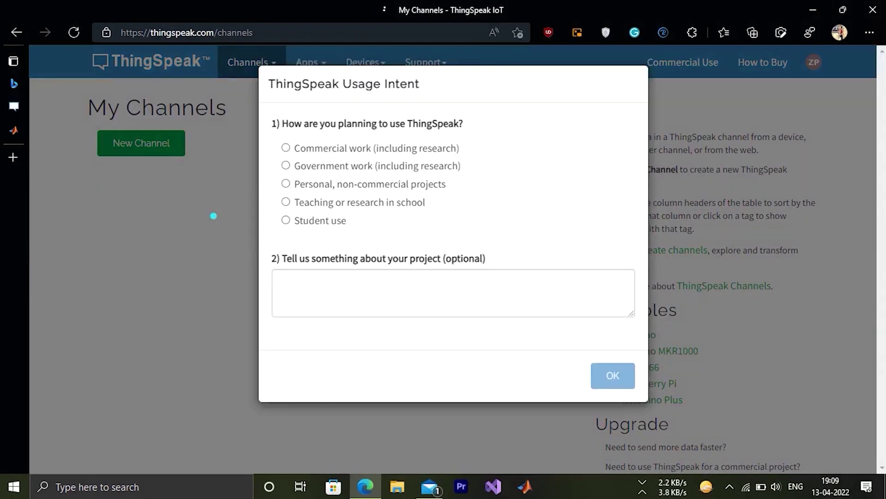
Answer the usage survey with 'Teaching or research in school'.
{"action": "left_click", "coordinate": [331, 221]}
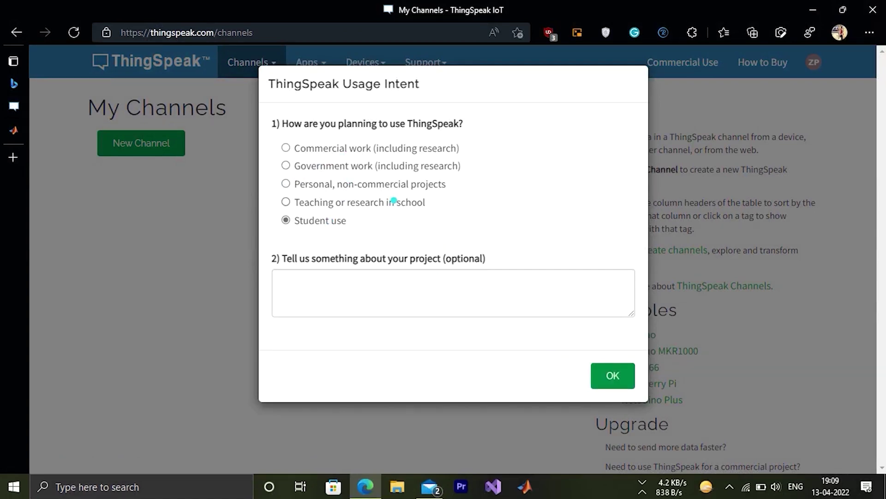
{"action": "left_click", "coordinate": [392, 202]}
{"action": "left_click", "coordinate": [596, 375]}
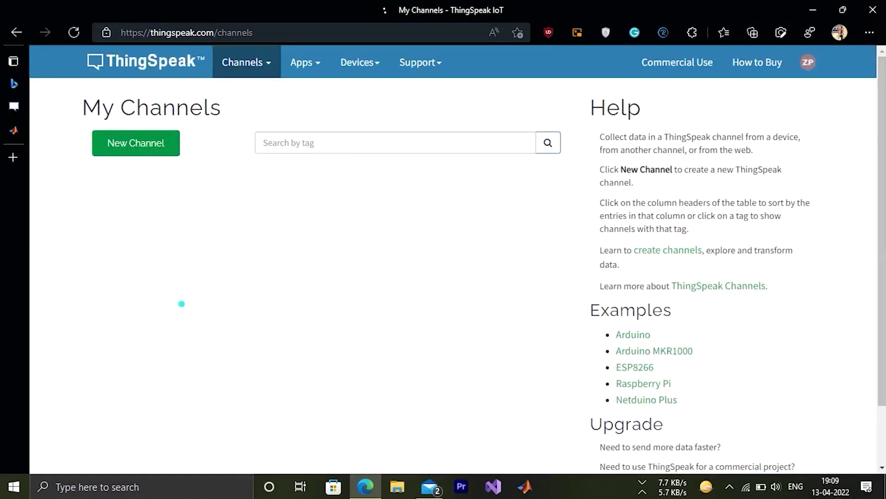
{"action": "left_click", "coordinate": [135, 142]}
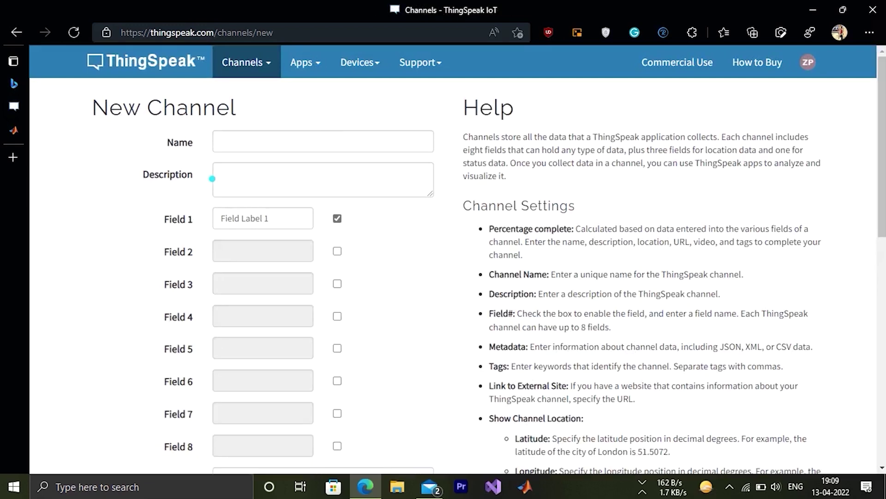
Name the channel 'Smart Irrigation System', describe it as monitoring soil moisture and environmental variables, and save.
{"action": "left_click", "coordinate": [274, 146]}
{"action": "type", "text": "Sma"}
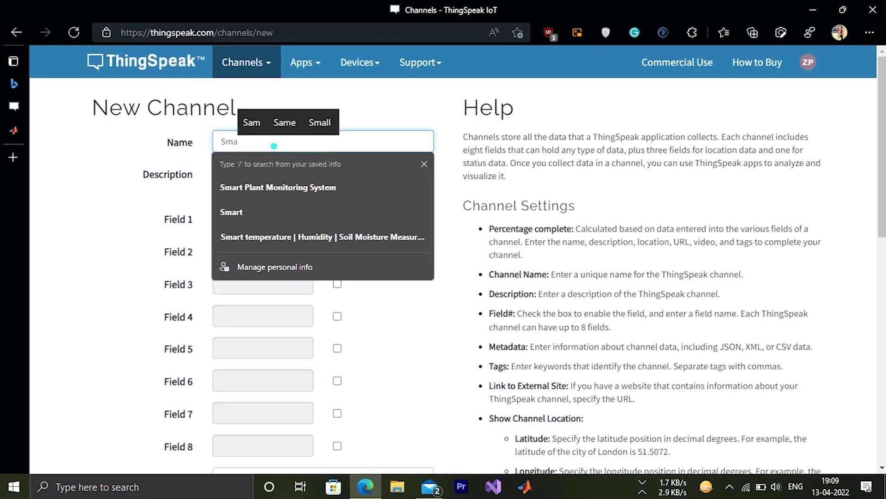
{"action": "type", "text": "rt Irrigation System"}
{"action": "triple_click", "coordinate": [238, 218]}
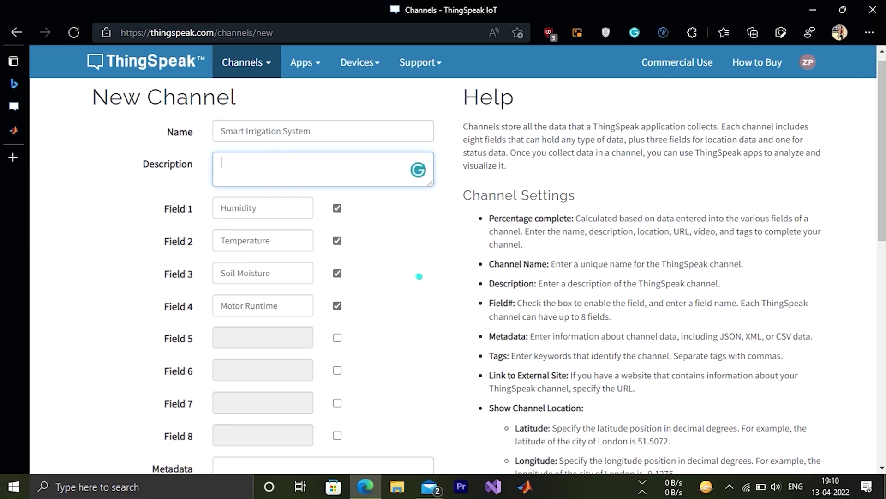
{"action": "type", "text": "This project n"}
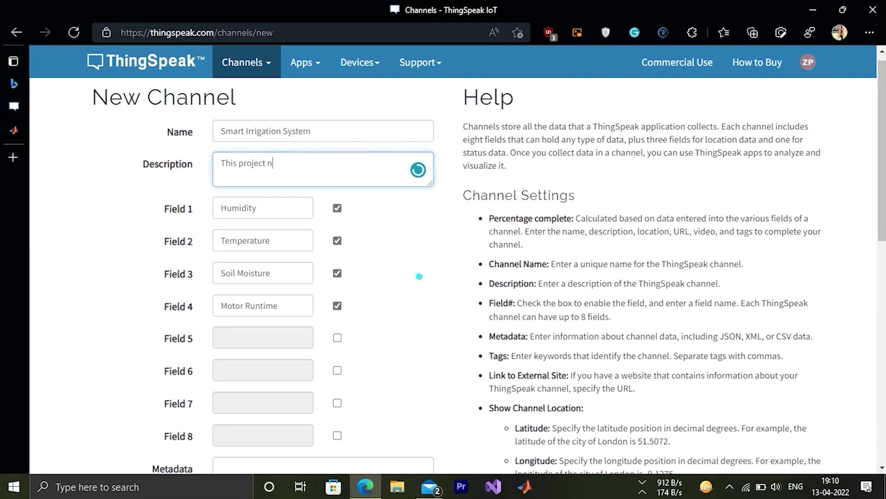
{"action": "key", "text": "BackSpace"}
{"action": "type", "text": "monitors soil mo"}
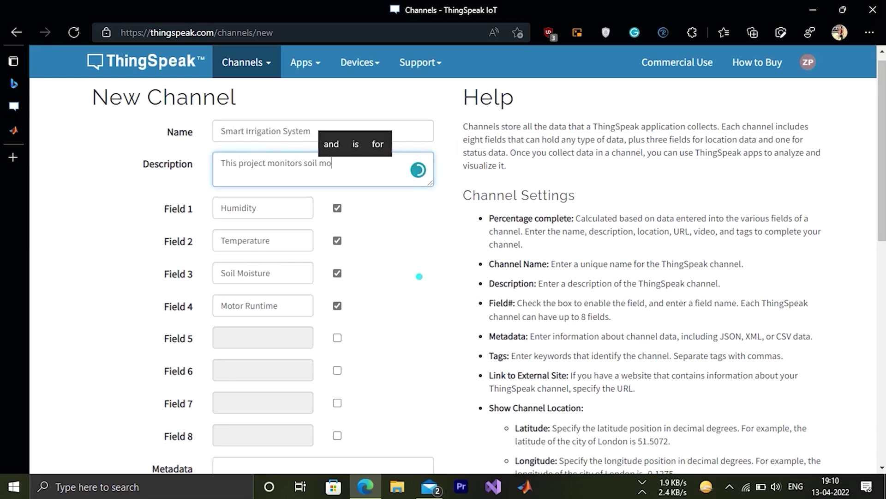
{"action": "type", "text": "isture along with envirnmen"}
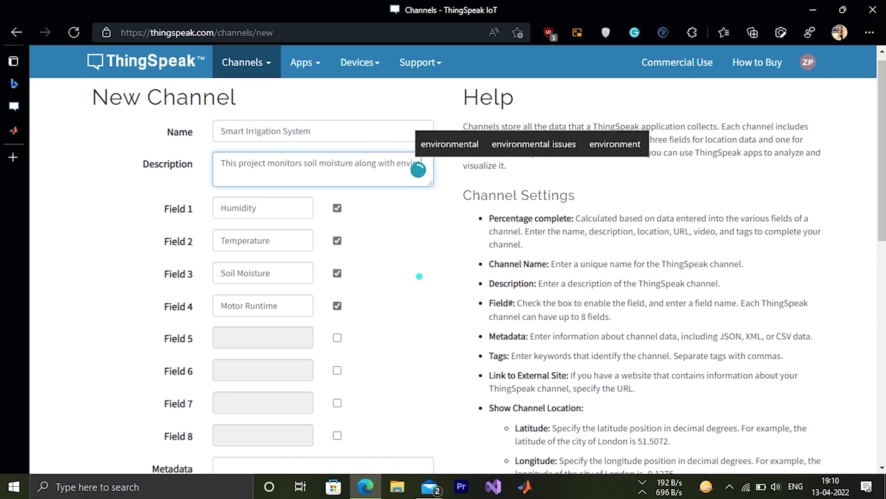
{"action": "key", "text": "Right"}
{"action": "key", "text": "Return"}
{"action": "type", "text": "variables and sen"}
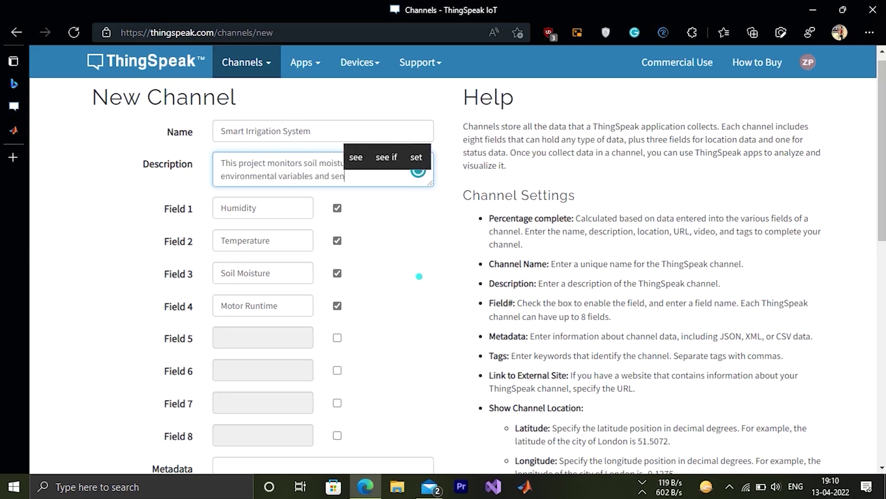
{"action": "type", "text": "ds it to Thingspeak"}
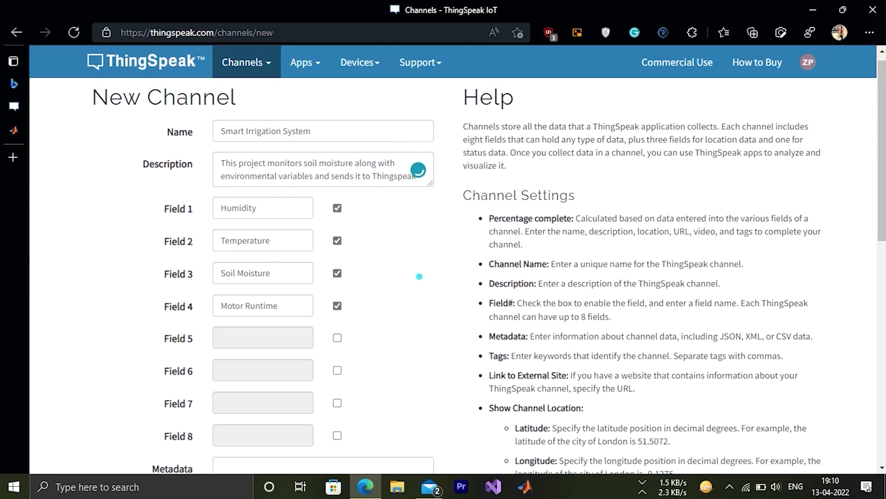
{"action": "scroll", "coordinate": [419, 276], "scroll_direction": "down", "scroll_amount": 6}
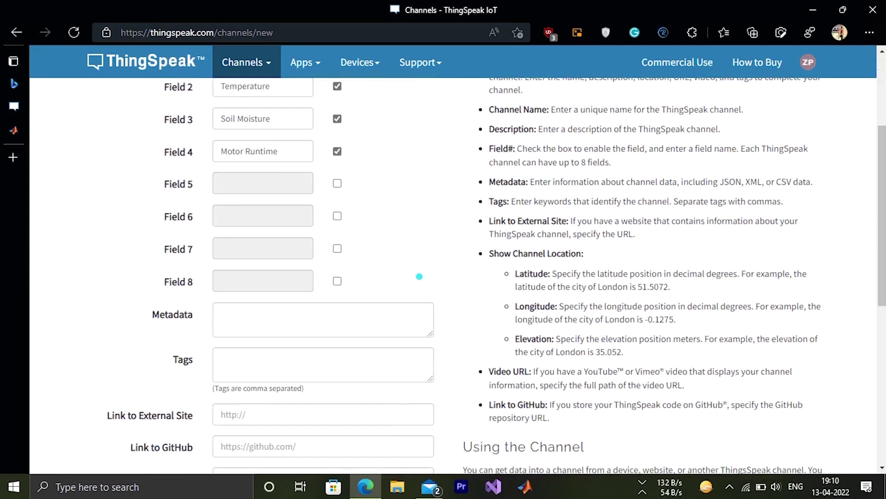
{"action": "scroll", "coordinate": [420, 277], "scroll_direction": "down", "scroll_amount": 3}
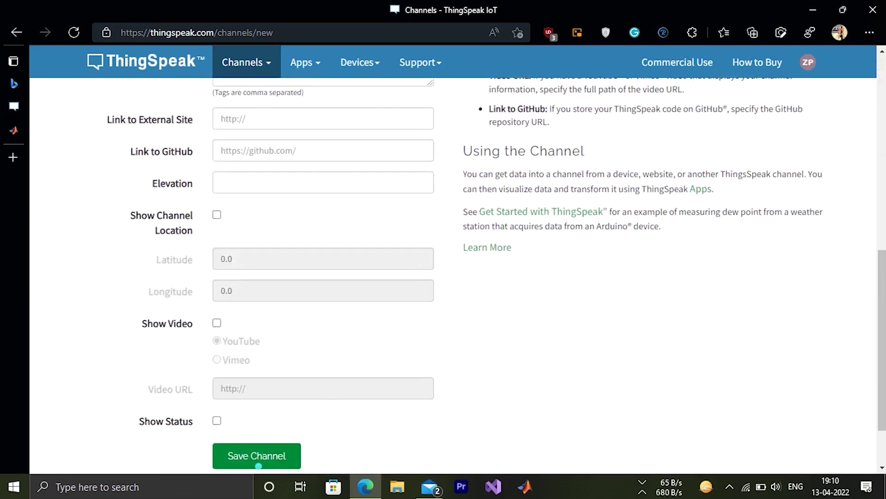
{"action": "left_click", "coordinate": [259, 464]}
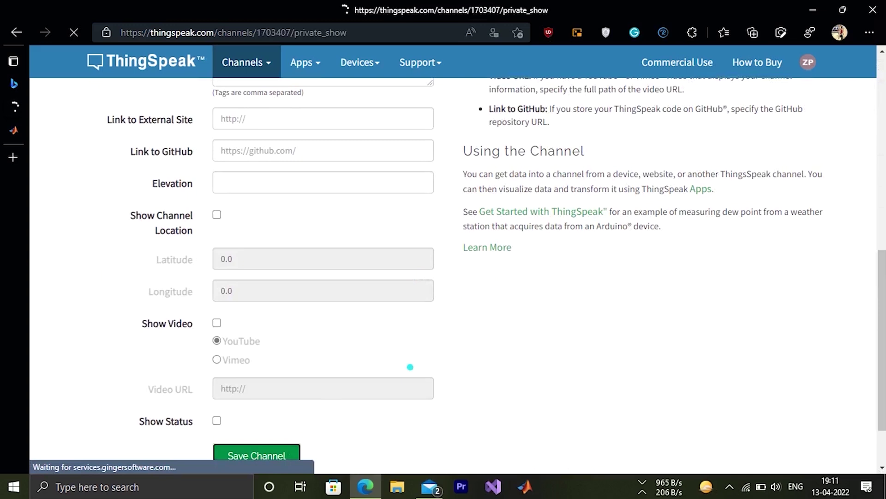
Copy the new channel's Channel ID from its page.
{"action": "scroll", "coordinate": [411, 368], "scroll_direction": "down", "scroll_amount": 3}
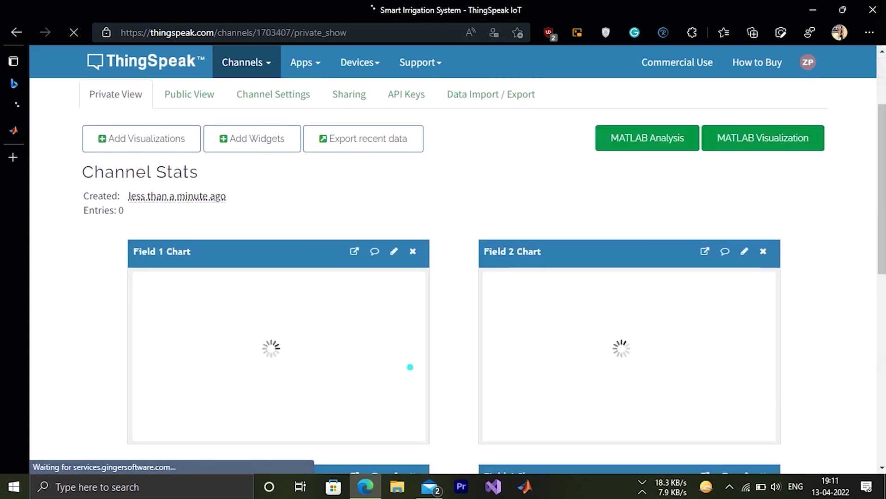
{"action": "scroll", "coordinate": [287, 291], "scroll_direction": "up", "scroll_amount": 3}
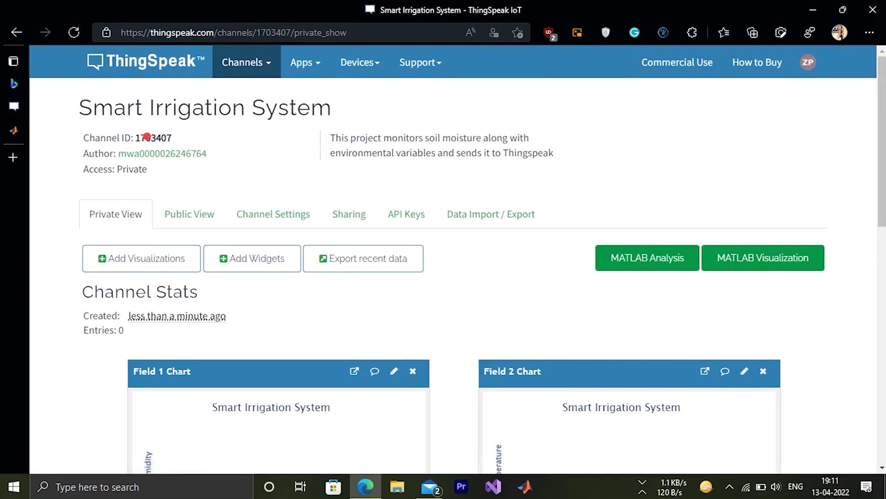
{"action": "double_click", "coordinate": [147, 137]}
{"action": "right_click", "coordinate": [154, 138]}
{"action": "left_click", "coordinate": [171, 130]}
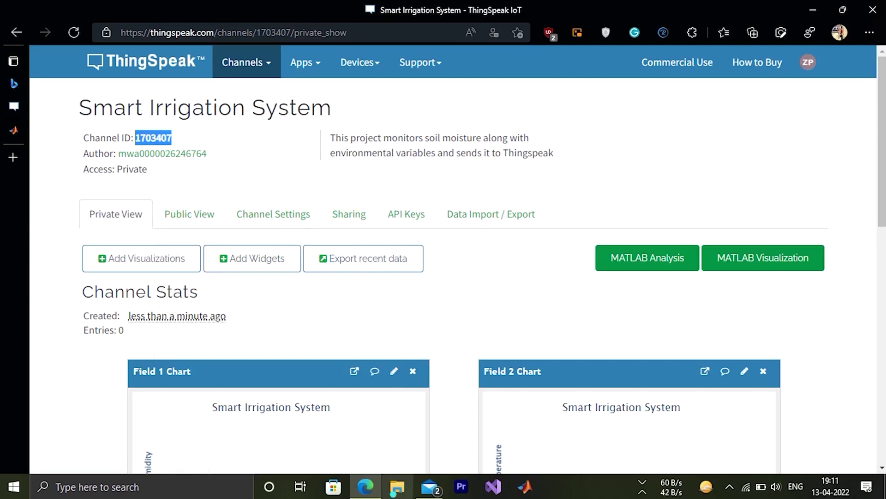
Open the smart_irrigation_with_thingspeak sketch from Downloads and paste the ID into Channel_ID.
{"action": "left_click", "coordinate": [397, 486]}
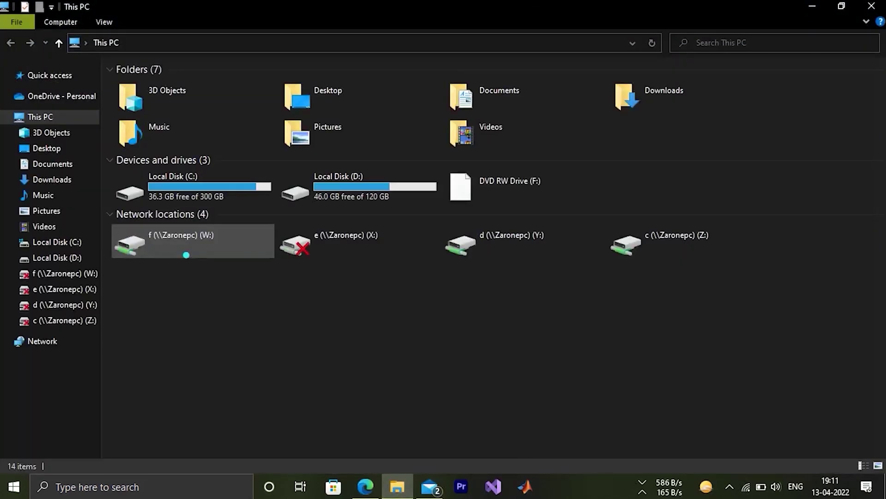
{"action": "left_click", "coordinate": [52, 179]}
{"action": "double_click", "coordinate": [149, 109]}
{"action": "double_click", "coordinate": [221, 85]}
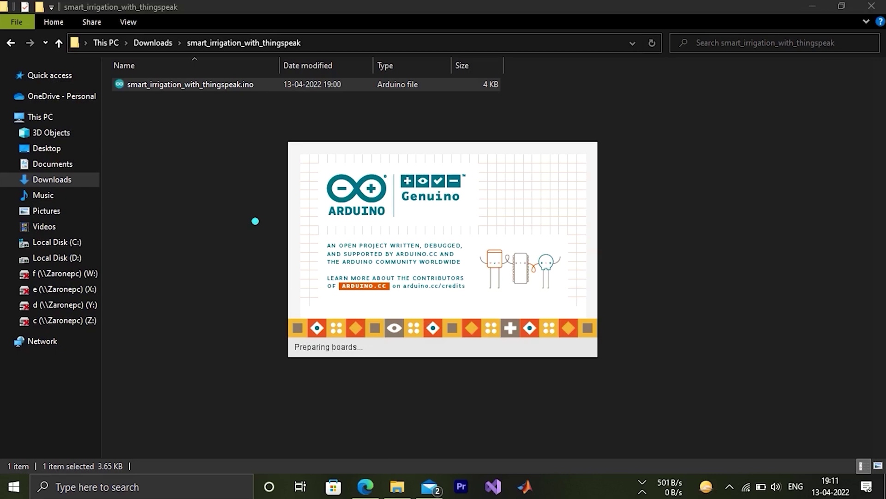
{"action": "scroll", "coordinate": [327, 299], "scroll_direction": "down", "scroll_amount": 8}
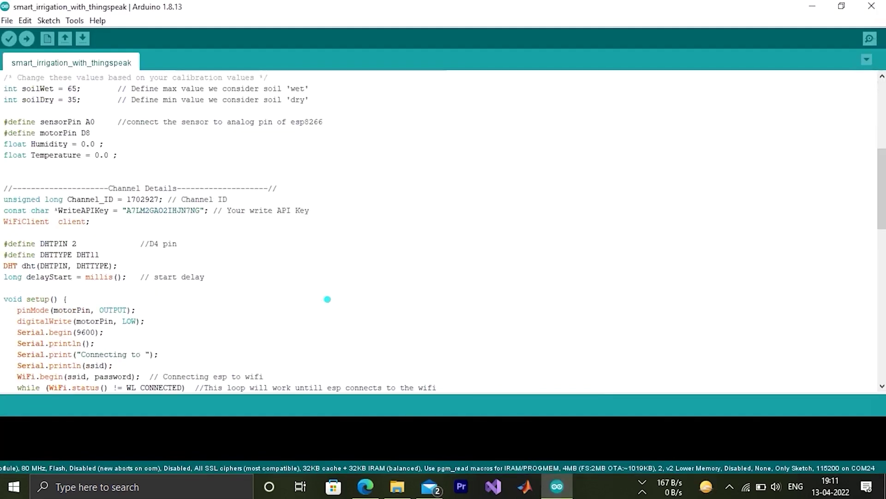
{"action": "double_click", "coordinate": [143, 199]}
{"action": "key", "text": "ctrl+v"}
Copy the channel's Write API Key from its API Keys page.
{"action": "left_click", "coordinate": [365, 486]}
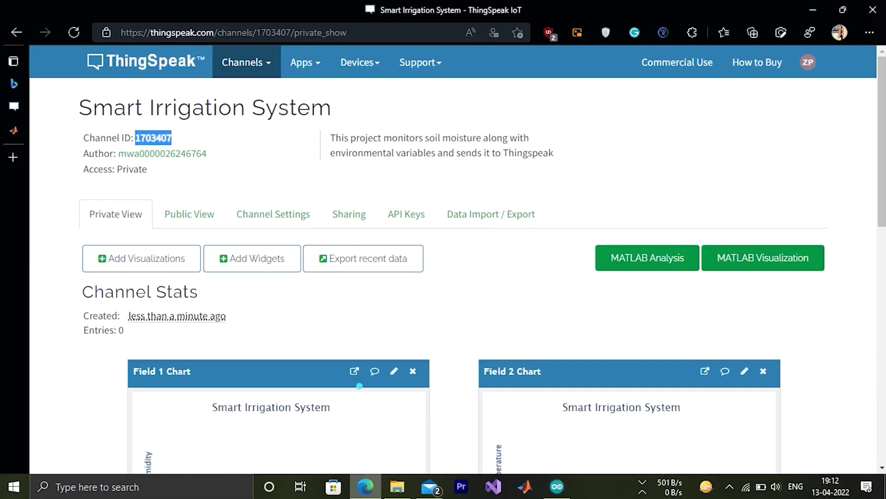
{"action": "left_click", "coordinate": [273, 213]}
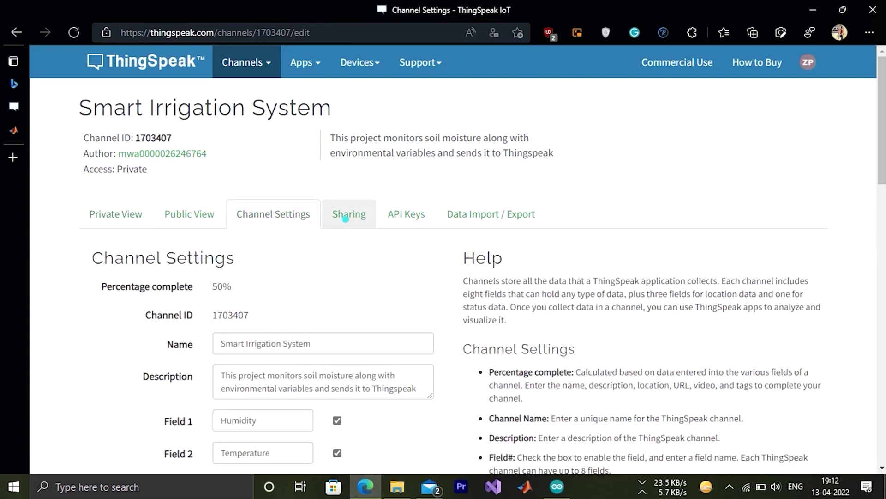
{"action": "left_click", "coordinate": [346, 218]}
{"action": "left_click", "coordinate": [413, 203]}
{"action": "scroll", "coordinate": [415, 202], "scroll_direction": "down", "scroll_amount": 1}
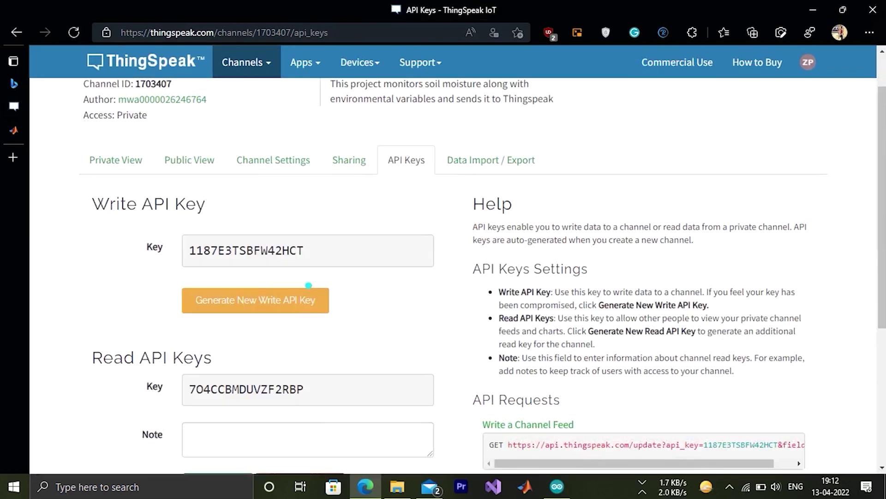
{"action": "left_click_drag", "start_coordinate": [305, 251], "coordinate": [181, 251]}
{"action": "right_click", "coordinate": [226, 250]}
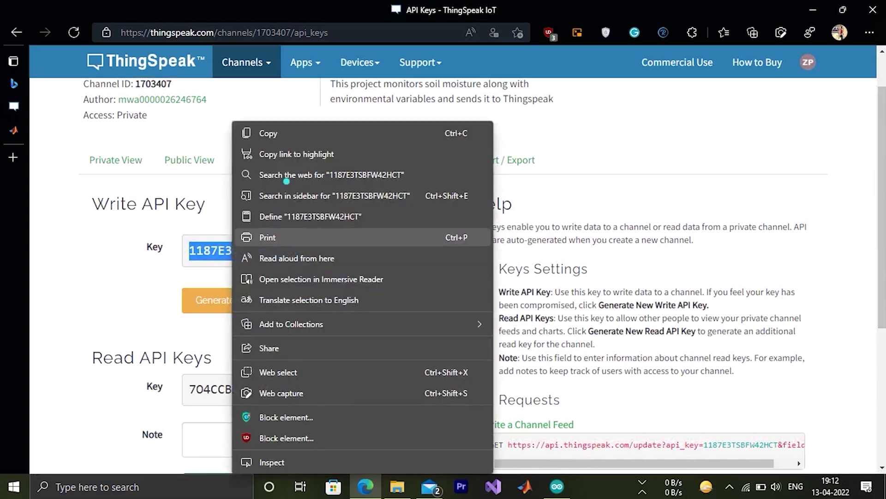
{"action": "left_click", "coordinate": [245, 133]}
Replace the sketch's old WriteAPIKey with the channel's write key and upload the sketch.
{"action": "left_click", "coordinate": [557, 486]}
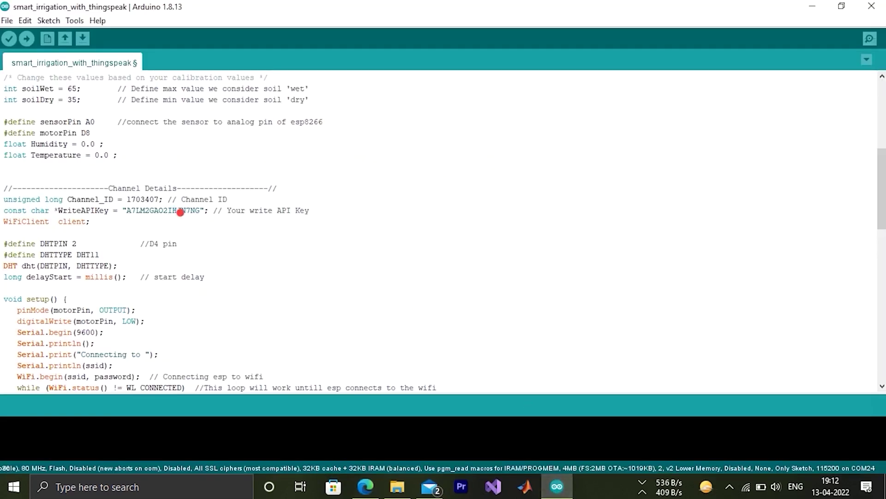
{"action": "left_click_drag", "start_coordinate": [200, 211], "coordinate": [127, 210]}
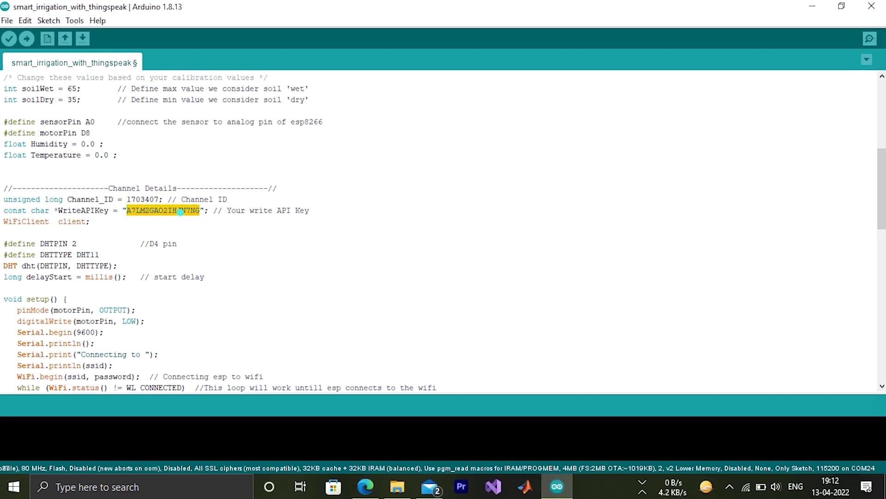
{"action": "key", "text": "ctrl+v"}
{"action": "scroll", "coordinate": [261, 290], "scroll_direction": "down", "scroll_amount": 15}
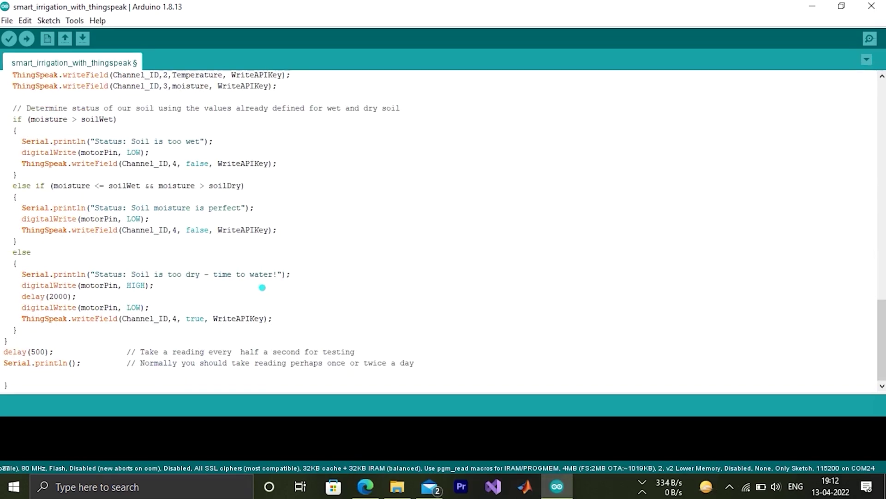
{"action": "scroll", "coordinate": [262, 287], "scroll_direction": "up", "scroll_amount": 20}
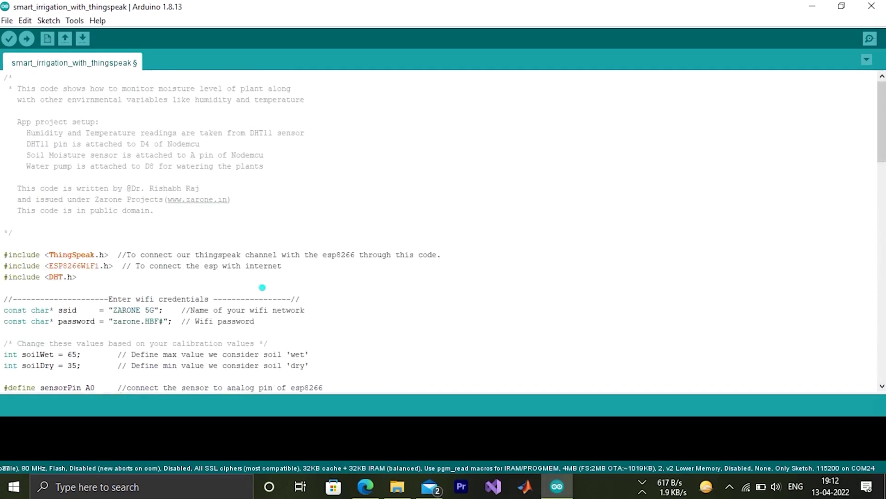
{"action": "left_click", "coordinate": [25, 38]}
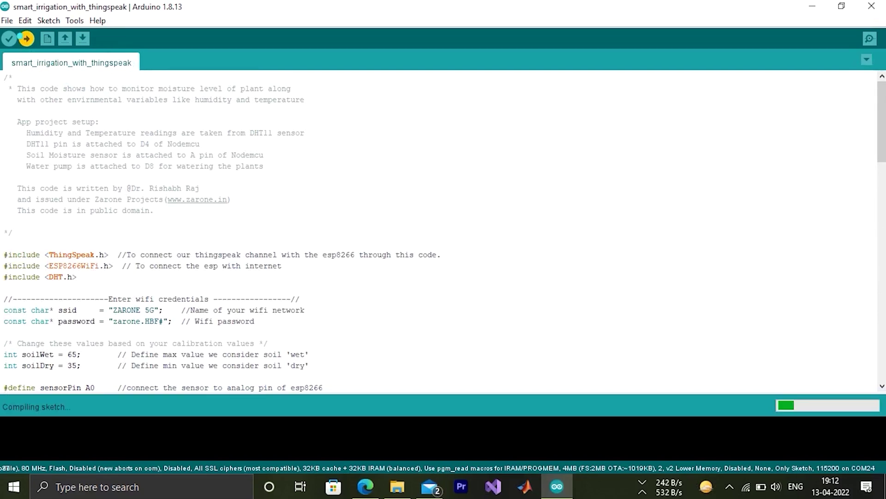
Confirm the board is NodeMCU 1.0 (ESP-12E Module) while the upload runs to Done uploading.
{"action": "left_click", "coordinate": [74, 21]}
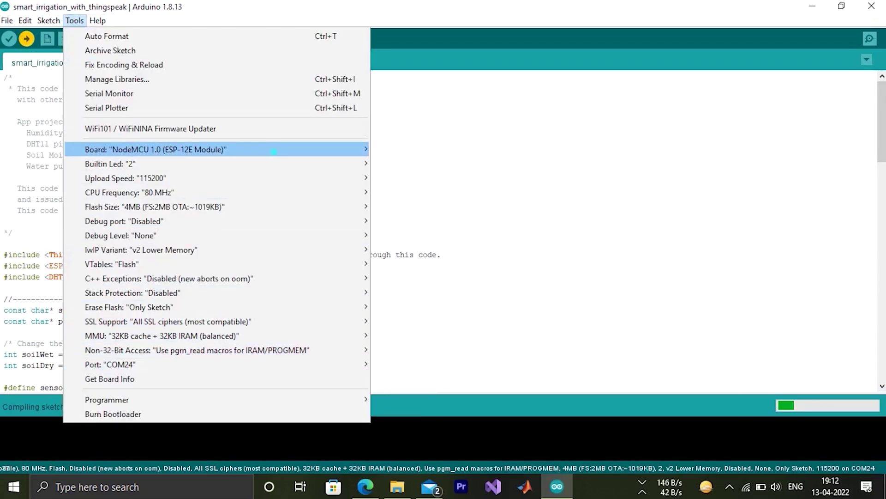
{"action": "mouse_move", "coordinate": [274, 149]}
{"action": "mouse_move", "coordinate": [434, 207]}
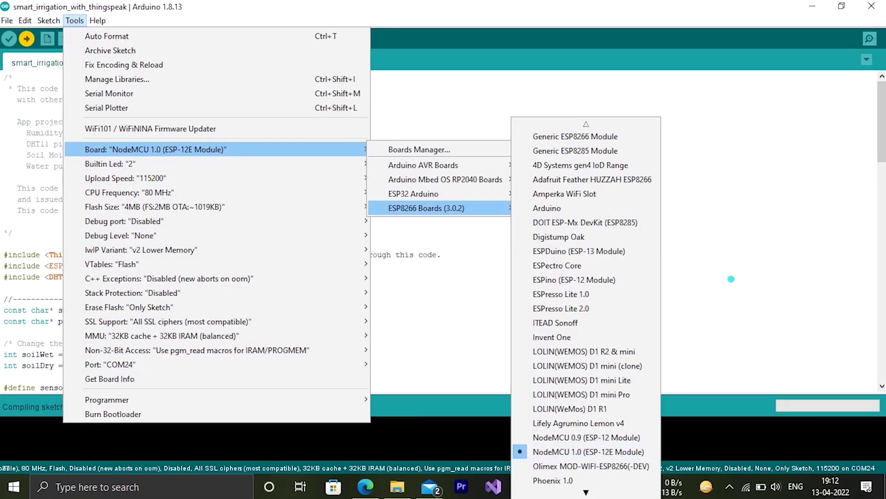
{"action": "left_click", "coordinate": [731, 279]}
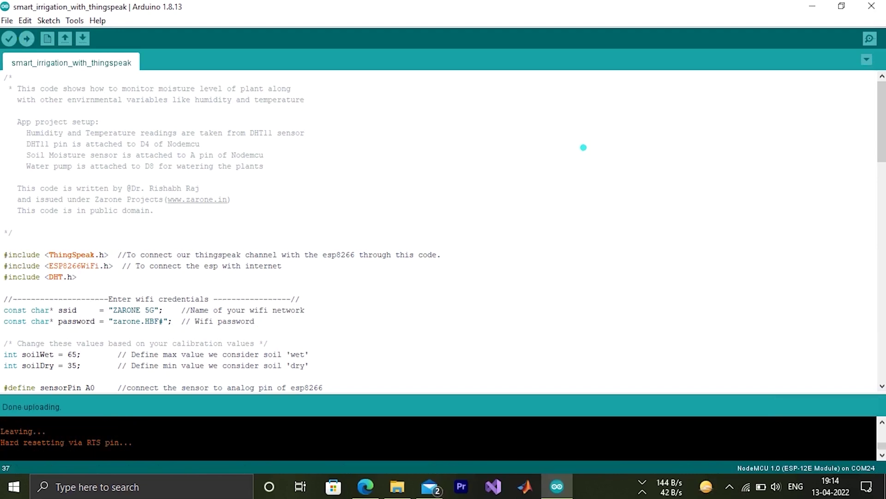
Open the channel's Private View and reload it so Field 1 charts a Humidity reading of 37.
{"action": "left_click", "coordinate": [366, 486]}
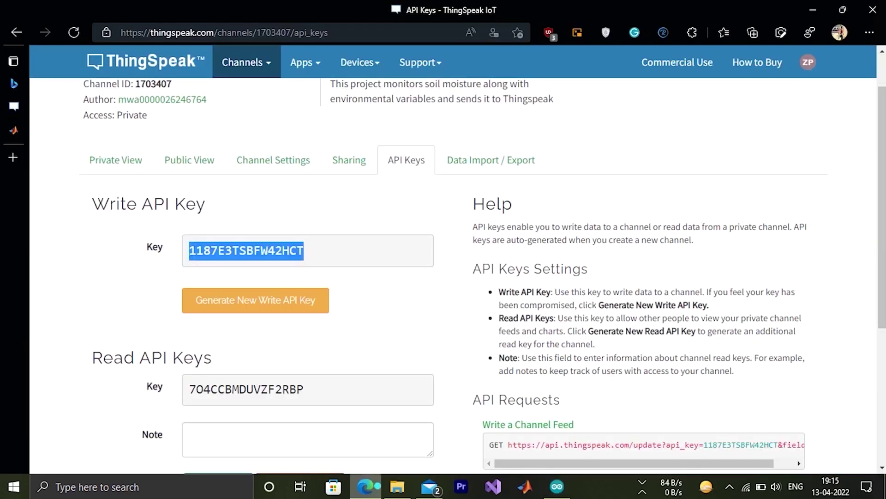
{"action": "left_click", "coordinate": [125, 166]}
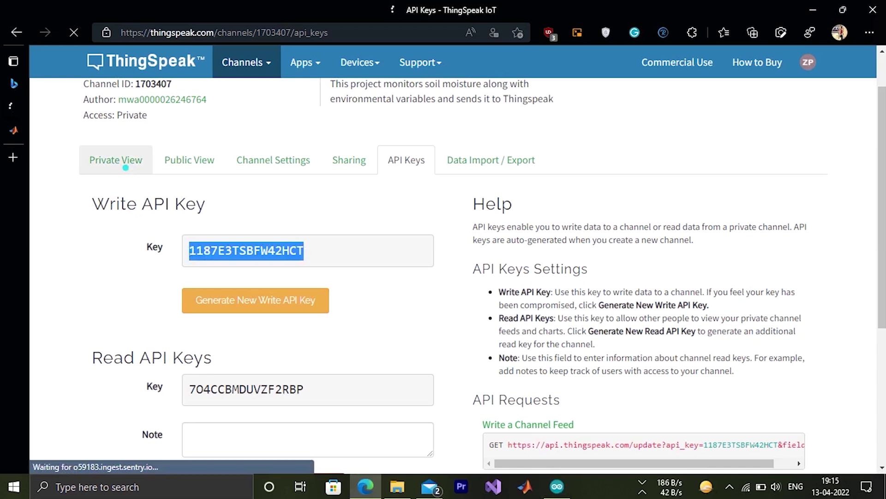
{"action": "scroll", "coordinate": [296, 144], "scroll_direction": "down", "scroll_amount": 3}
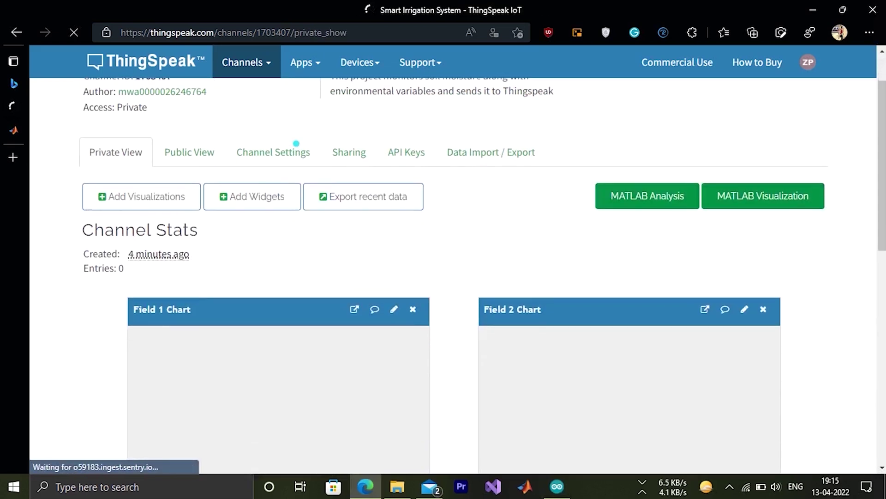
{"action": "scroll", "coordinate": [296, 143], "scroll_direction": "down", "scroll_amount": 1}
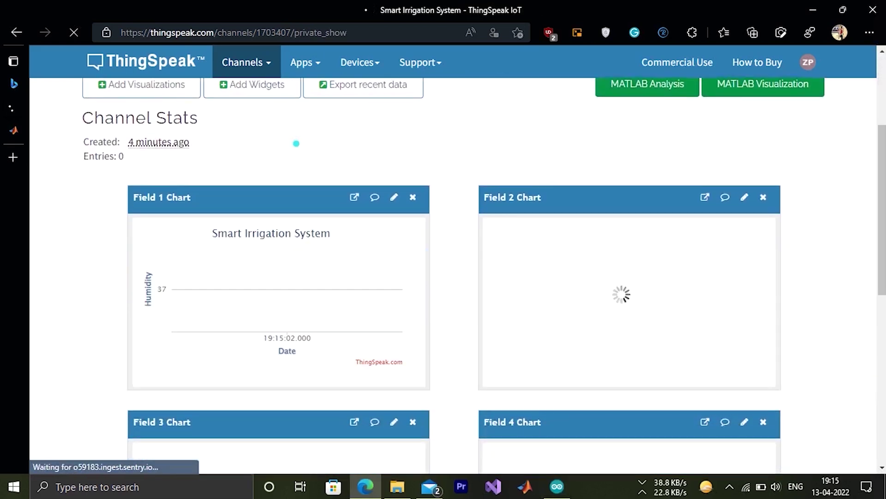
{"action": "scroll", "coordinate": [296, 144], "scroll_direction": "down", "scroll_amount": 1}
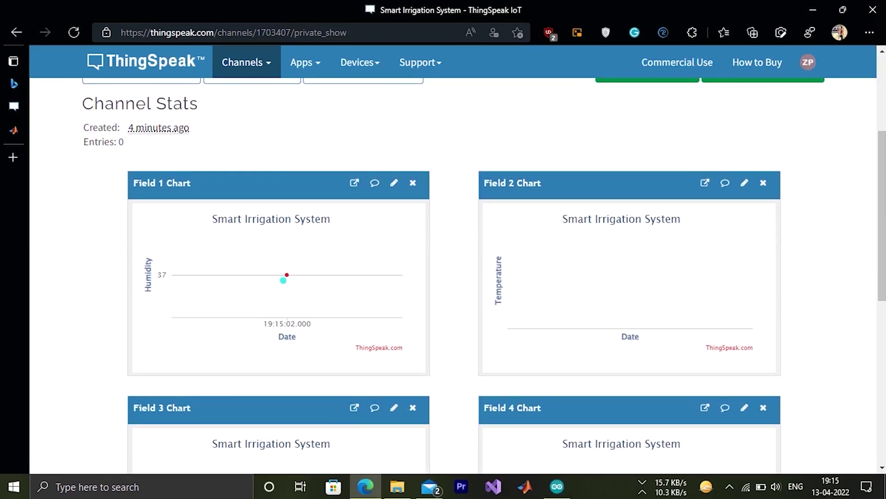
{"action": "mouse_move", "coordinate": [281, 287]}
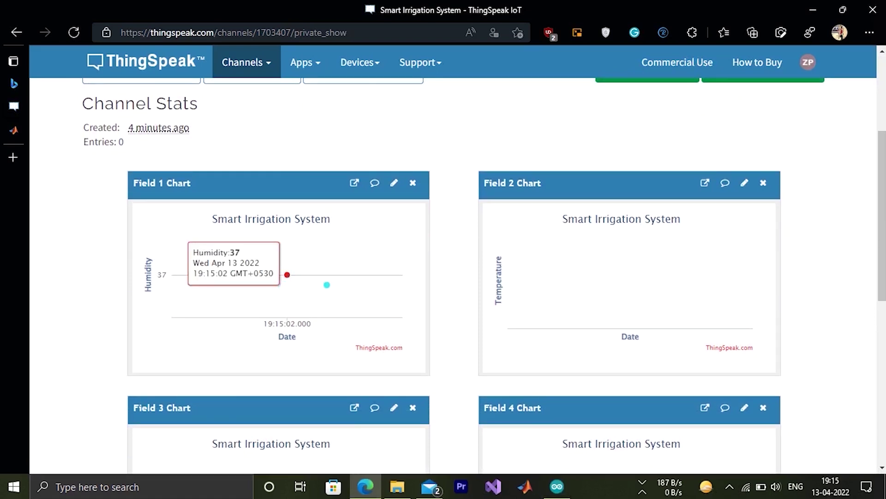
{"action": "scroll", "coordinate": [327, 284], "scroll_direction": "down", "scroll_amount": 1}
{"action": "left_click", "coordinate": [482, 295]}
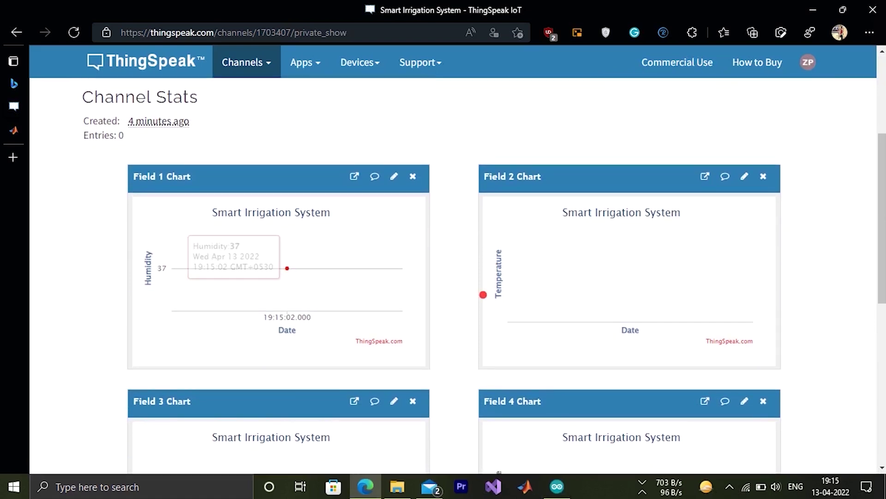
{"action": "scroll", "coordinate": [483, 295], "scroll_direction": "down", "scroll_amount": 3}
{"action": "scroll", "coordinate": [483, 294], "scroll_direction": "up", "scroll_amount": 2}
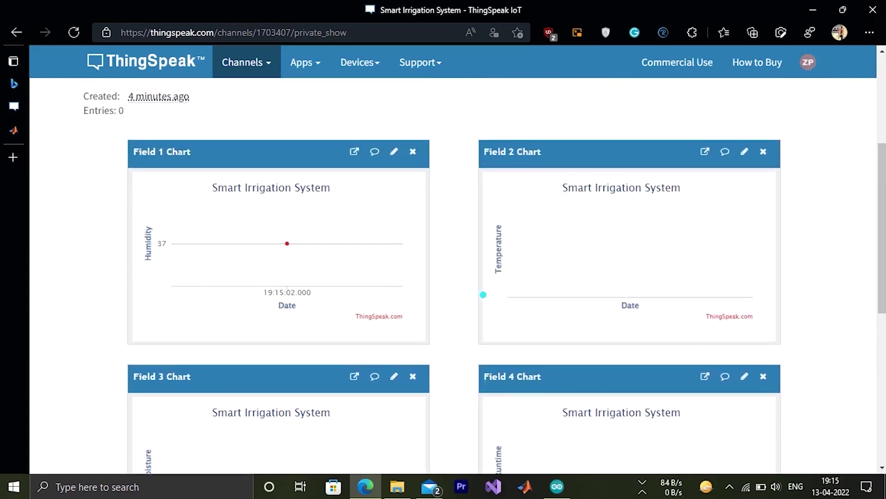
{"action": "scroll", "coordinate": [483, 294], "scroll_direction": "up", "scroll_amount": 2}
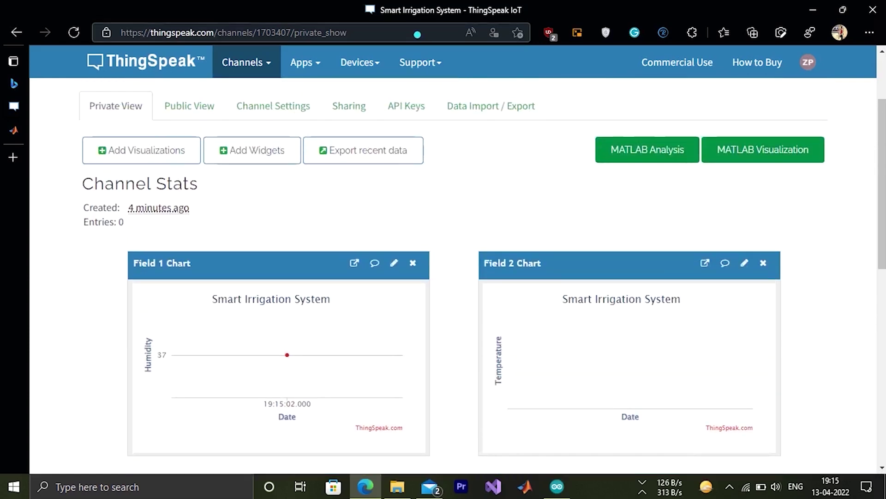
{"action": "left_click", "coordinate": [417, 34]}
{"action": "key", "text": "Return"}
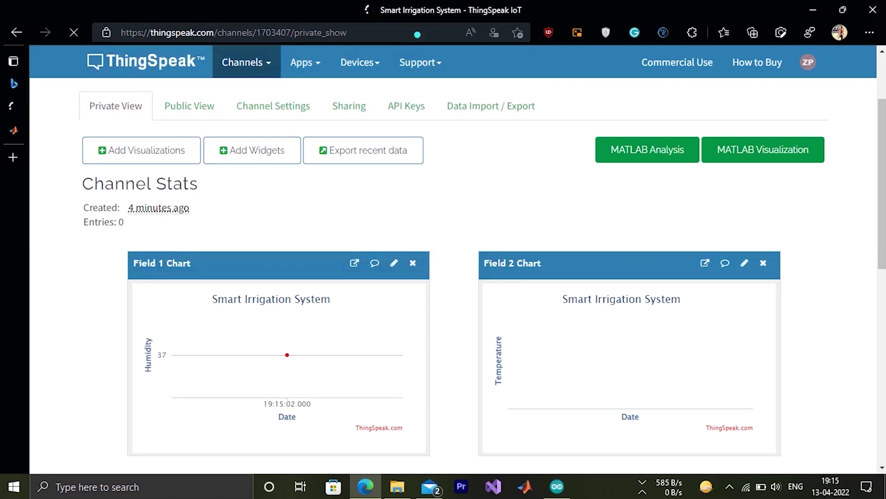
Scroll through the Field 1–4 charts to check Field 2's Temperature reading of 21.
{"action": "scroll", "coordinate": [409, 212], "scroll_direction": "down", "scroll_amount": 2}
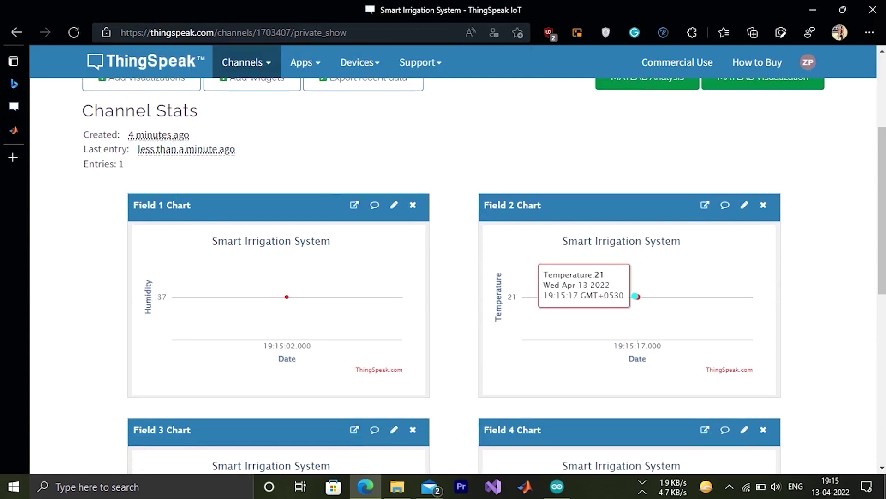
{"action": "scroll", "coordinate": [398, 309], "scroll_direction": "down", "scroll_amount": 3}
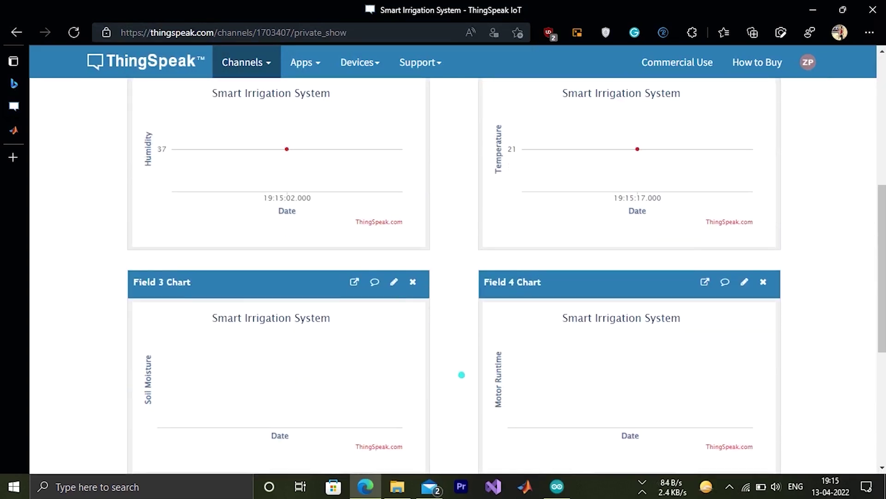
{"action": "scroll", "coordinate": [461, 374], "scroll_direction": "up", "scroll_amount": 3}
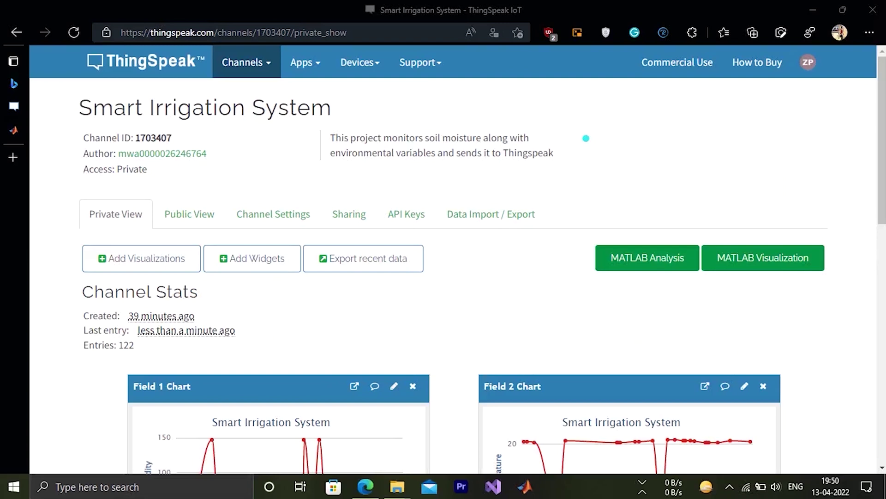
Scroll through the Field 1–4 charts and read the latest Humidity point, 37 at 19:50:37.
{"action": "scroll", "coordinate": [353, 190], "scroll_direction": "down", "scroll_amount": 4}
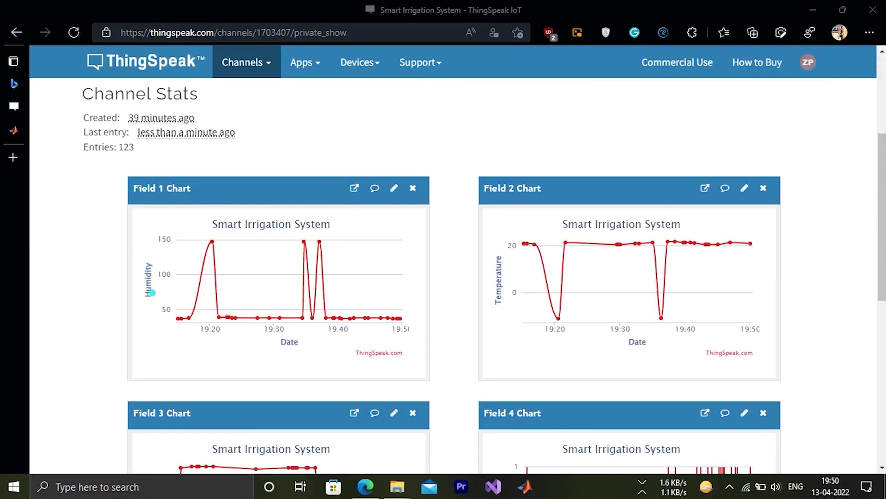
{"action": "scroll", "coordinate": [491, 258], "scroll_direction": "down", "scroll_amount": 1}
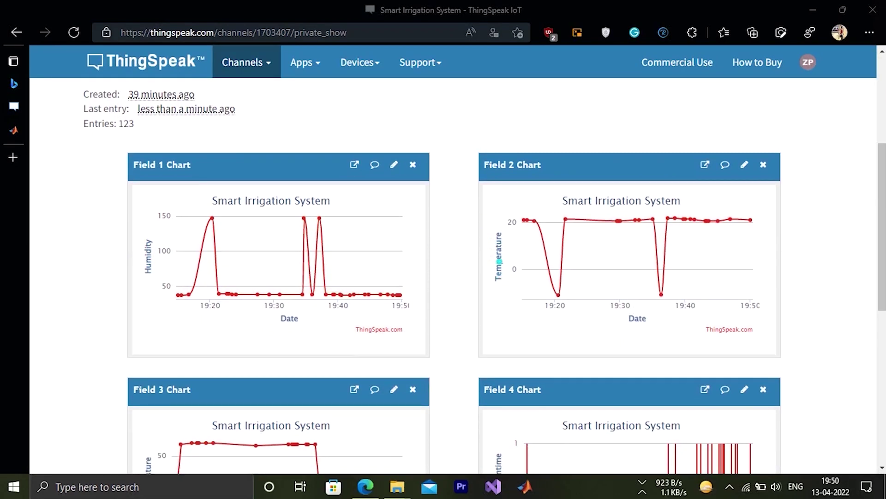
{"action": "scroll", "coordinate": [497, 289], "scroll_direction": "down", "scroll_amount": 2}
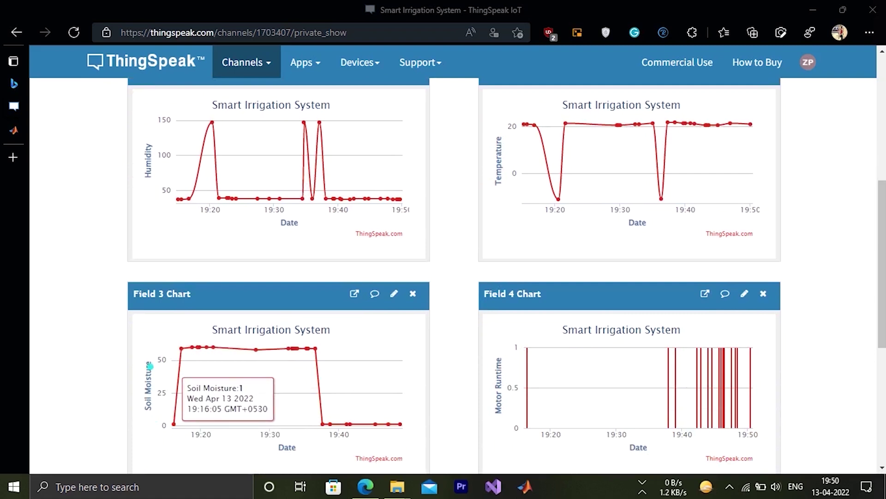
{"action": "scroll", "coordinate": [305, 376], "scroll_direction": "down", "scroll_amount": 2}
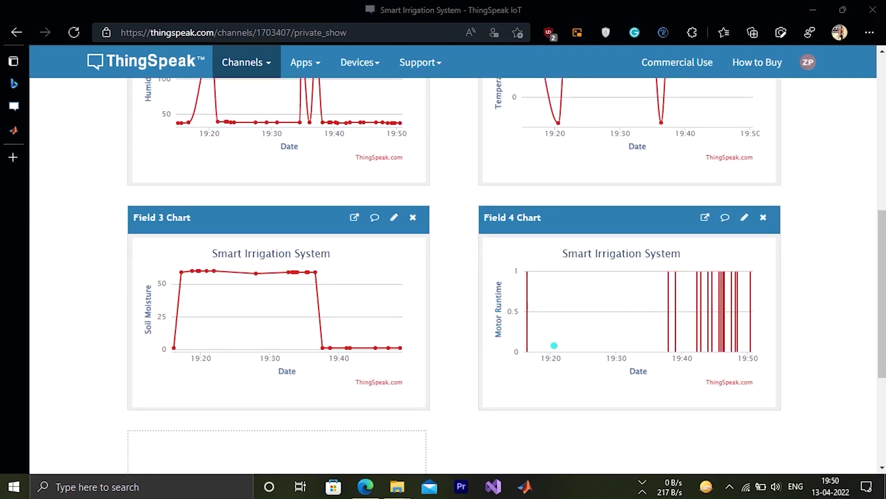
{"action": "scroll", "coordinate": [554, 345], "scroll_direction": "up", "scroll_amount": 3}
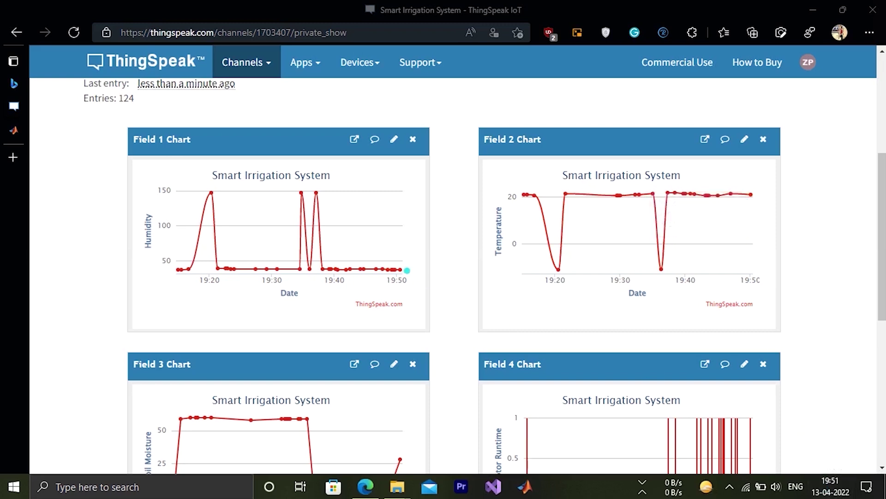
{"action": "mouse_move", "coordinate": [400, 271]}
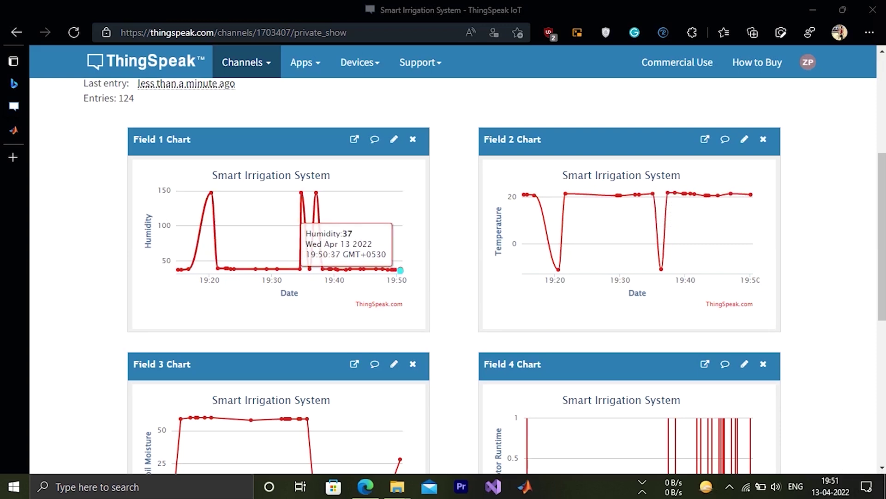
{"action": "scroll", "coordinate": [400, 270], "scroll_direction": "up", "scroll_amount": 1}
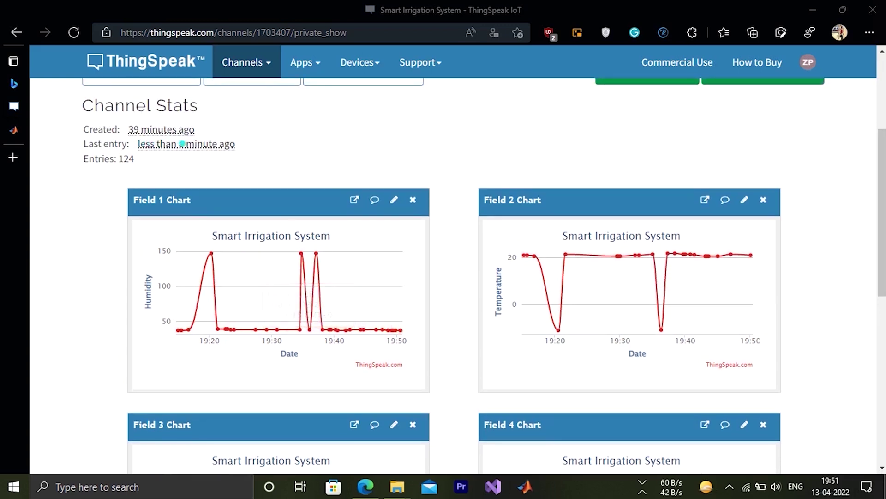
{"action": "mouse_move", "coordinate": [218, 144]}
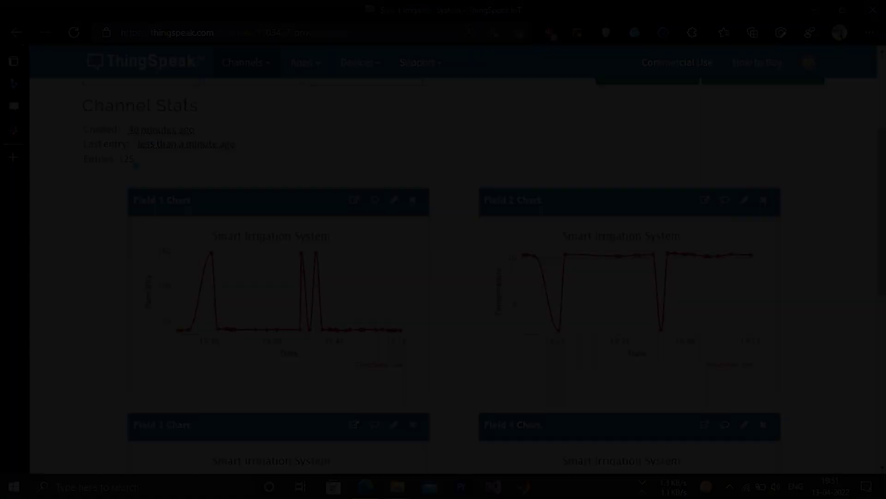